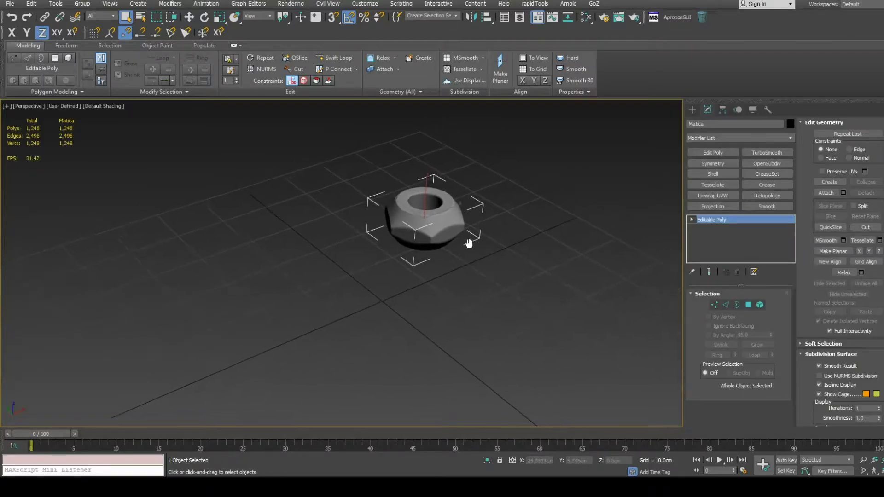
Step: Move the nut Matica to absolute X, Y and Z of 0 at the world origin
left_click(192, 20)
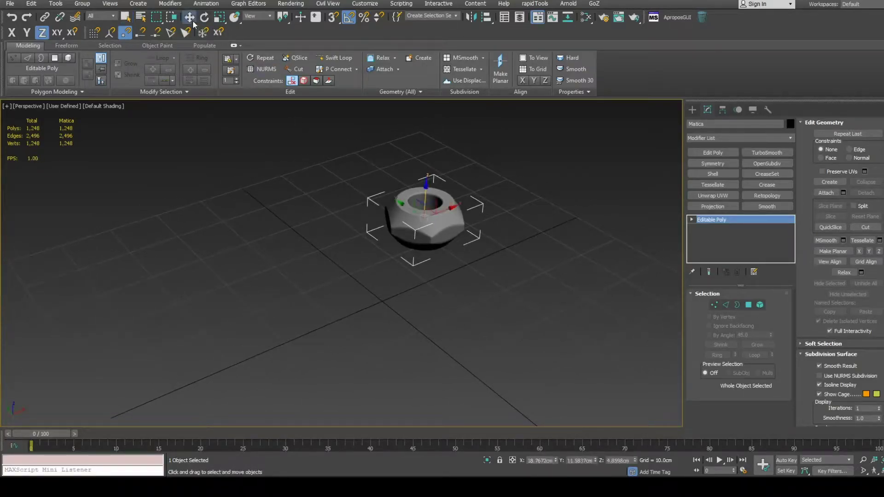
right_click(192, 20)
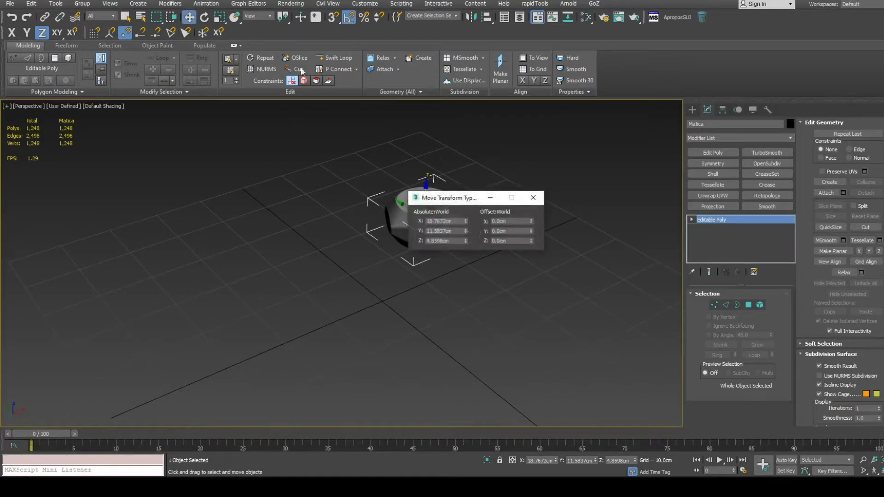
right_click(466, 221)
right_click(466, 230)
right_click(466, 240)
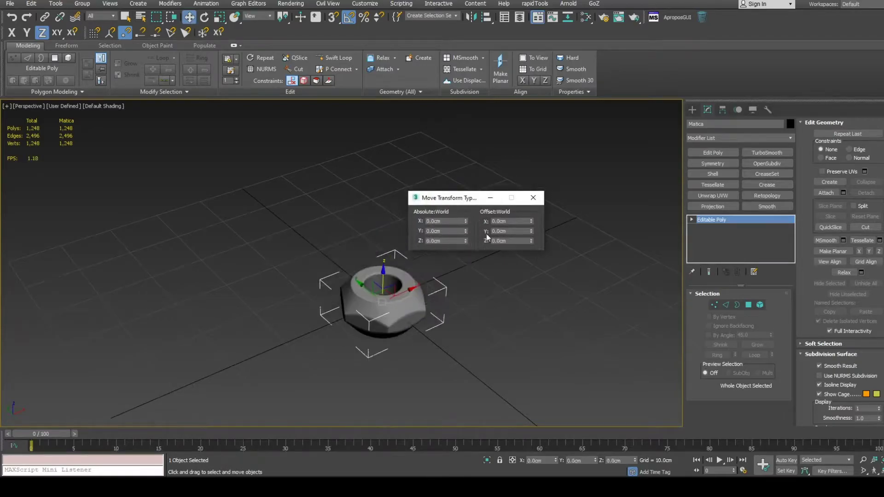
left_click(536, 201)
Step: Add TurboSmooth to Matica and enable Render Iters set to 3
middle_click_drag(450, 227, 461, 206)
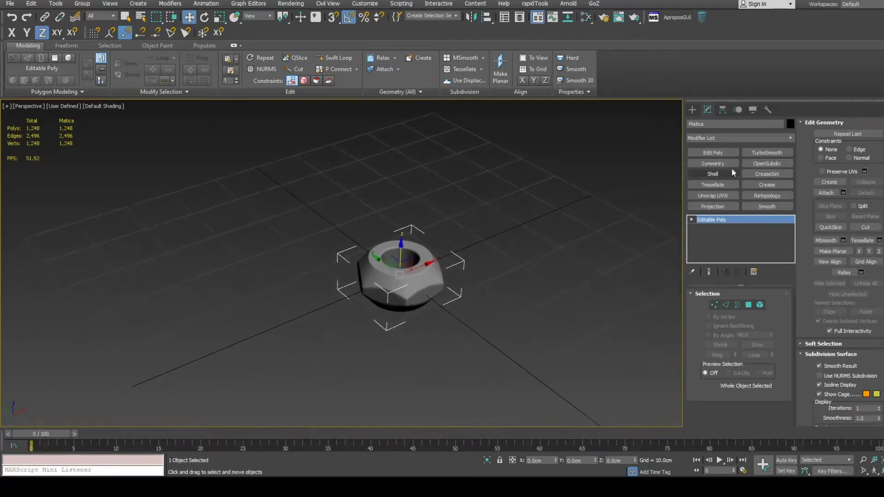
left_click(755, 155)
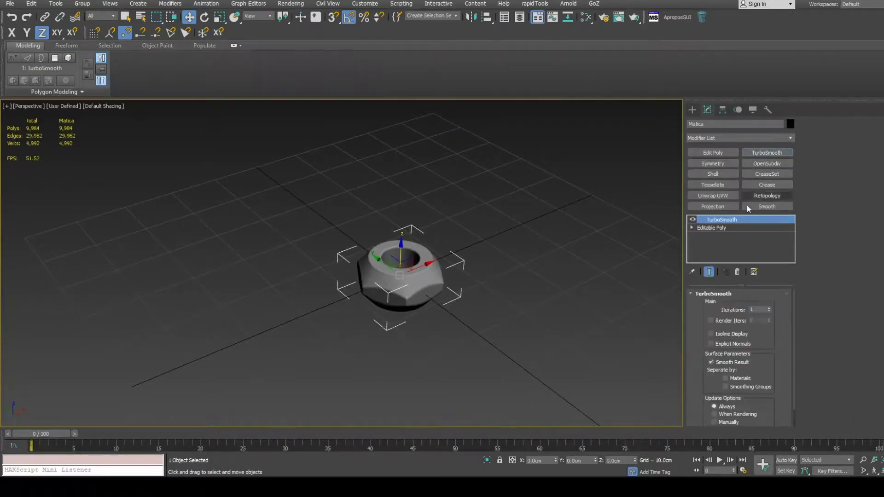
left_click(723, 320)
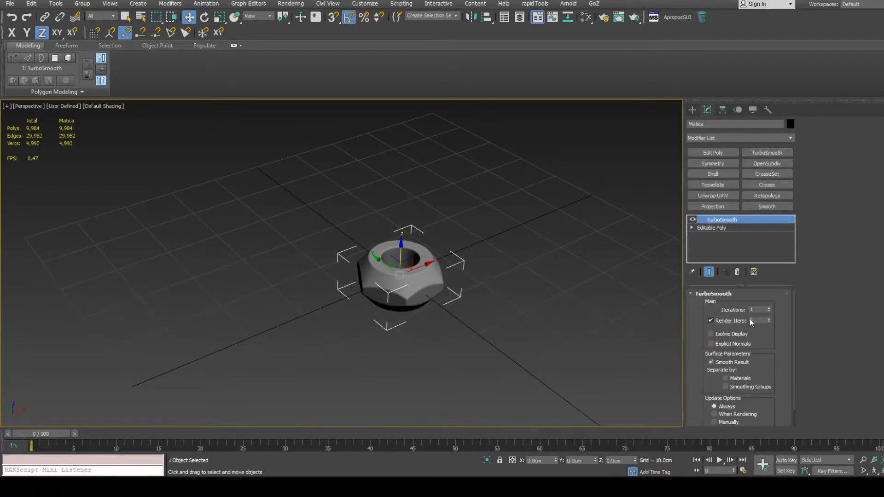
left_click(750, 320)
type("3")
key("Return")
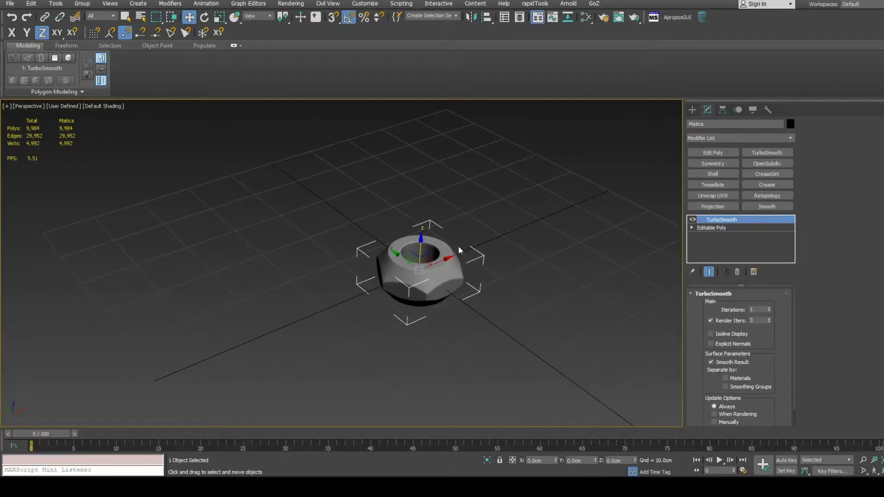
Step: Create a Standard (Legacy) material with diffuse Value 245, then close the Slate Material Editor
key("m")
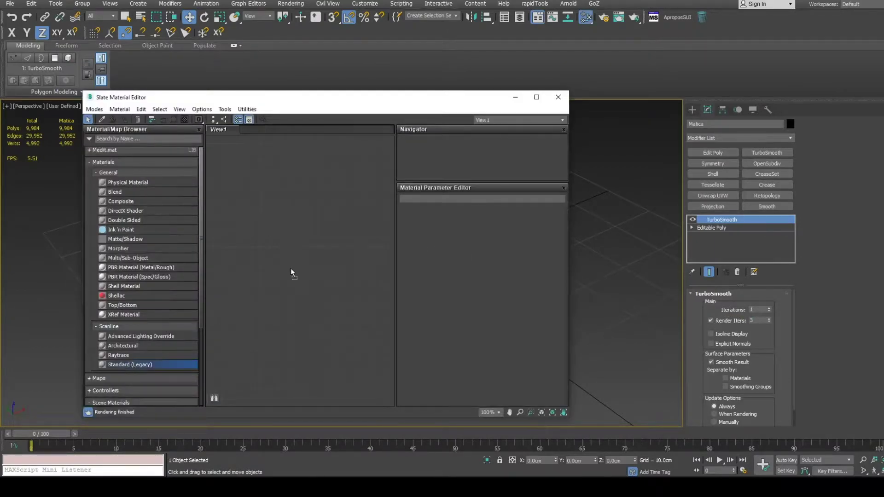
left_click_drag(291, 269, 291, 269)
double_click(291, 269)
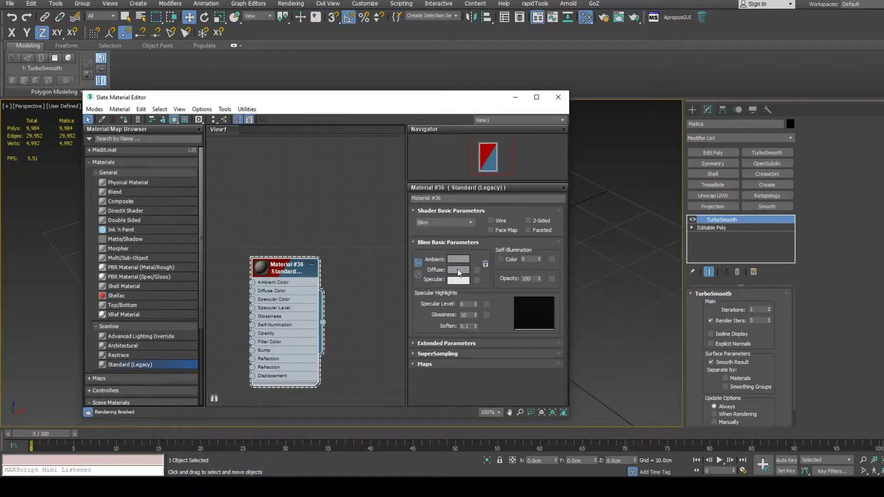
left_click(458, 271)
left_click_drag(338, 96, 364, 97)
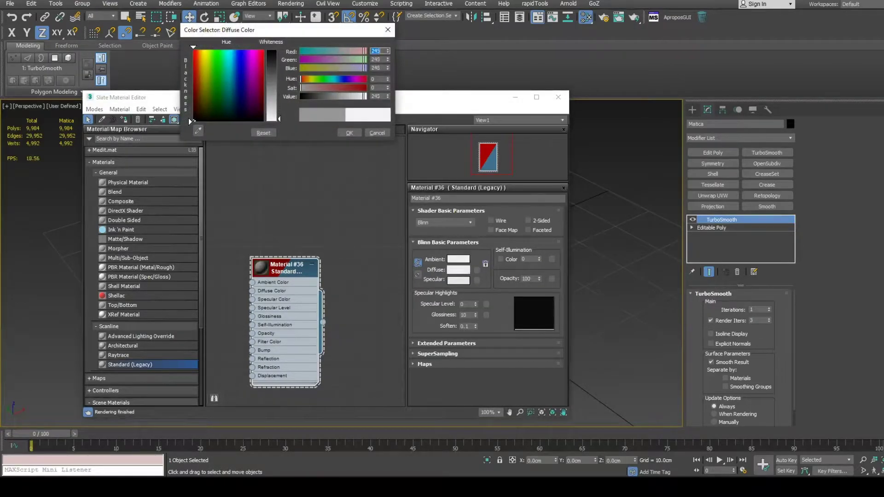
left_click(348, 133)
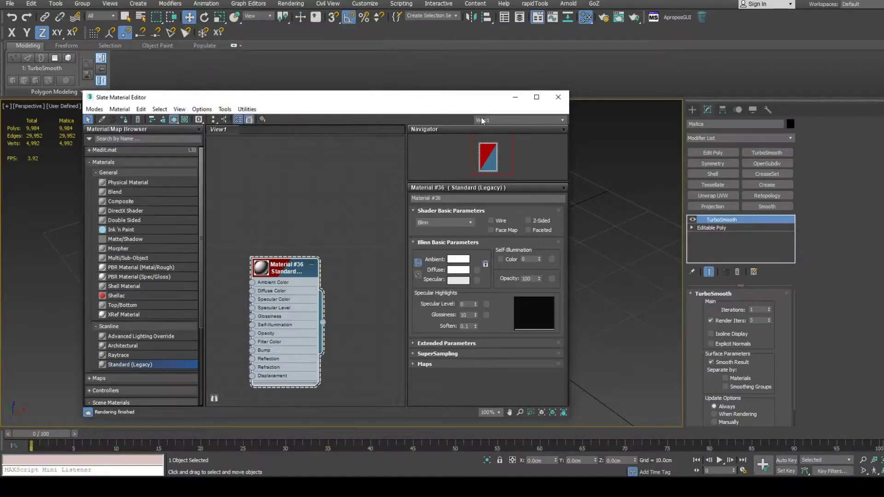
left_click(558, 99)
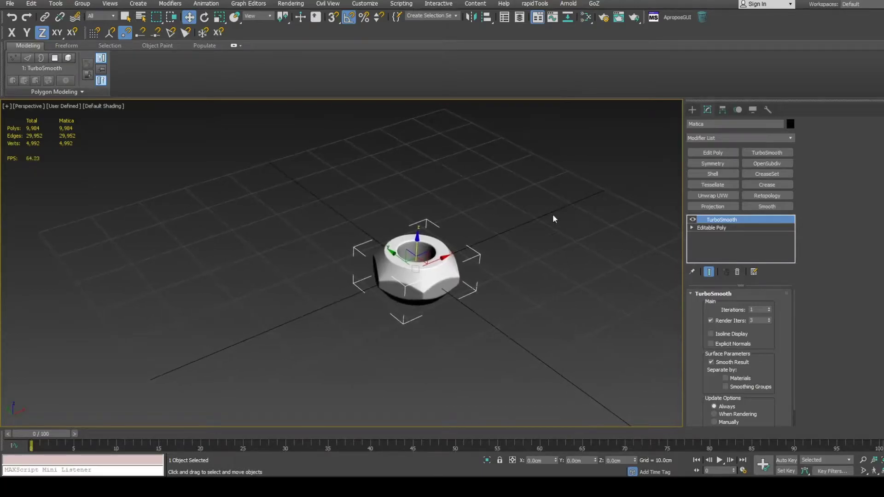
Step: Measure Matica in Utilities: 16.1669 × 14.0717 × 7.6013 cm
left_click(772, 112)
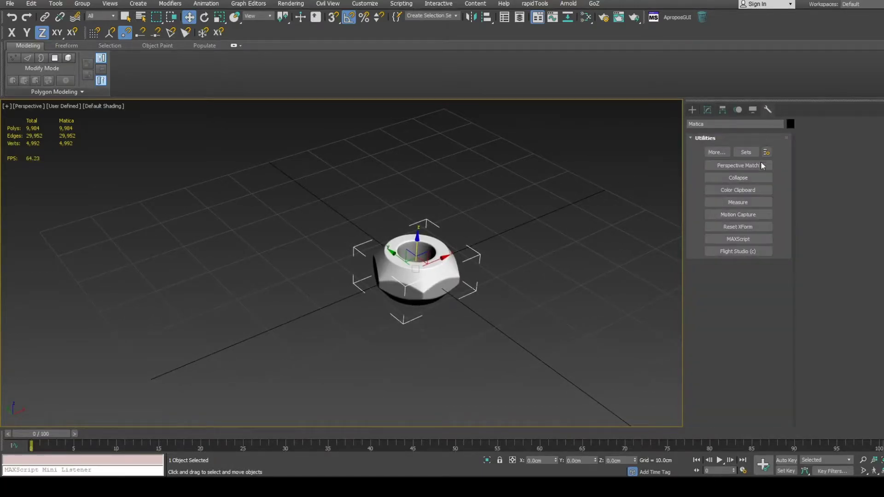
left_click(749, 204)
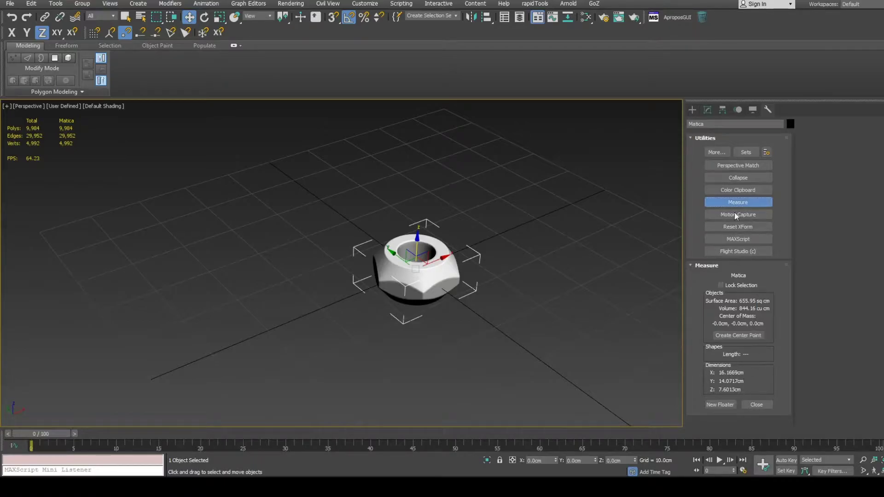
Step: Create Plane001 with Length and Width of 18 cm at the origin via Keyboard Entry
left_click(692, 110)
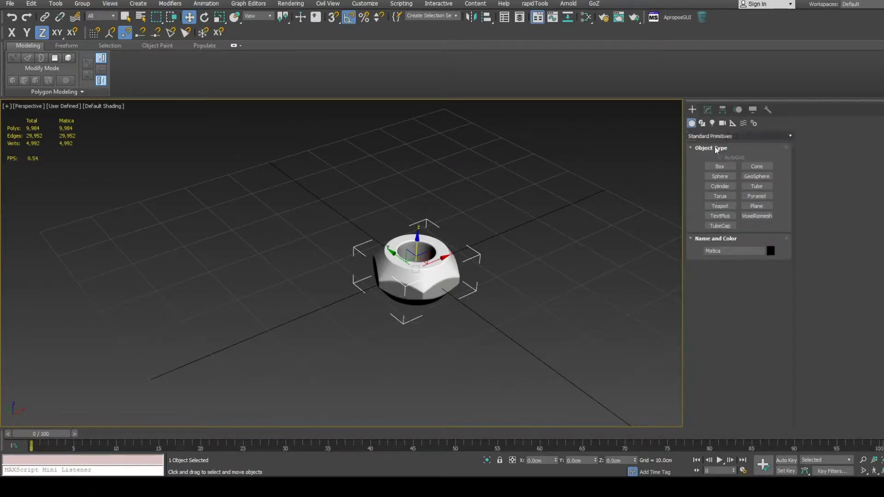
left_click(757, 206)
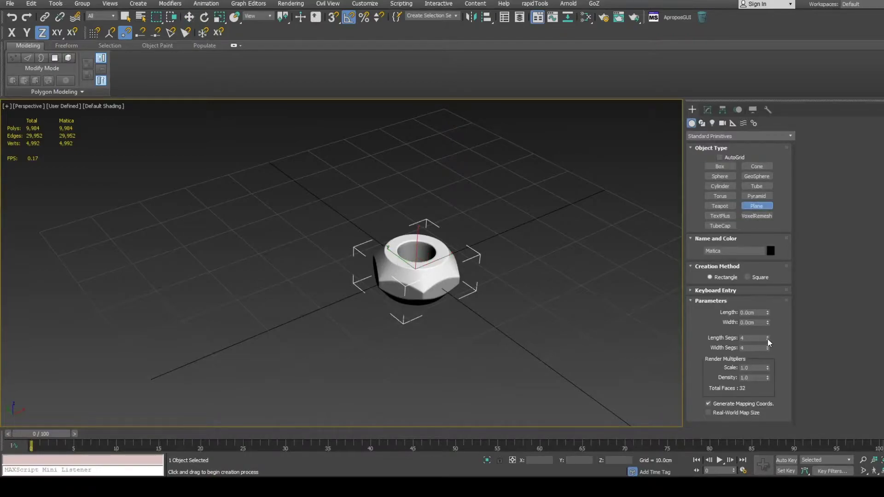
left_click(726, 292)
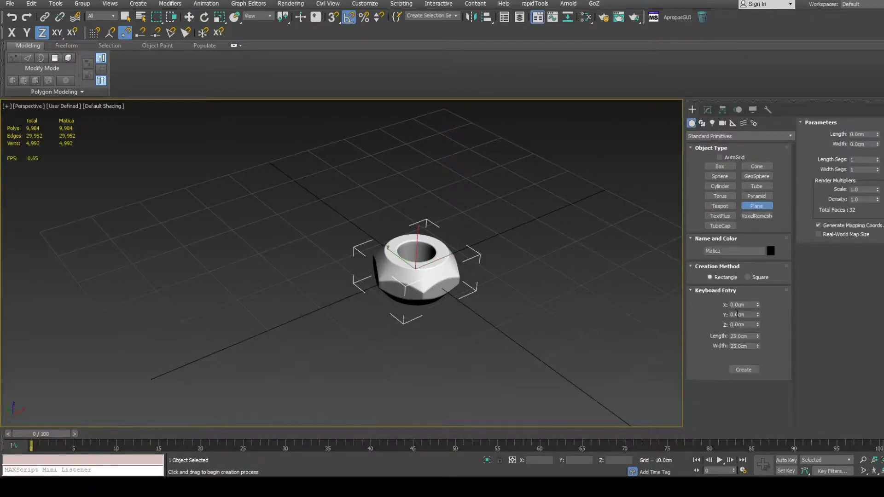
double_click(744, 336)
type("18")
key("Tab")
type("1")
left_click(745, 370)
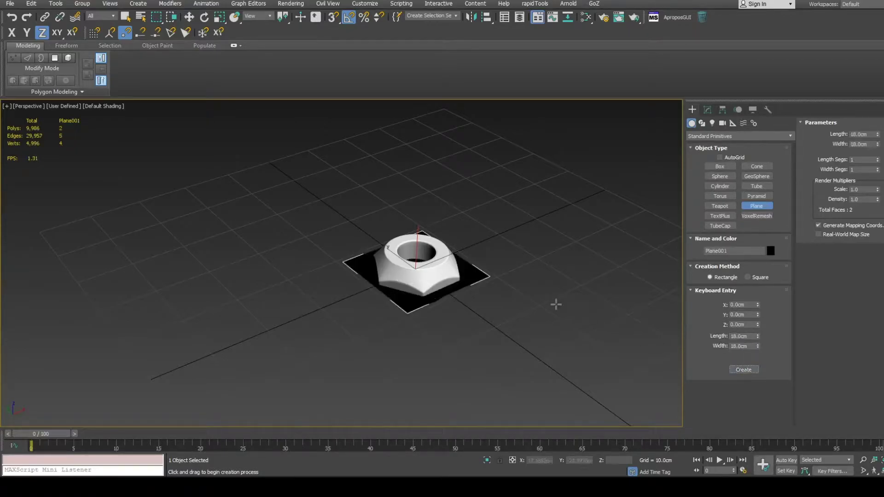
middle_click_drag(542, 297, 533, 292)
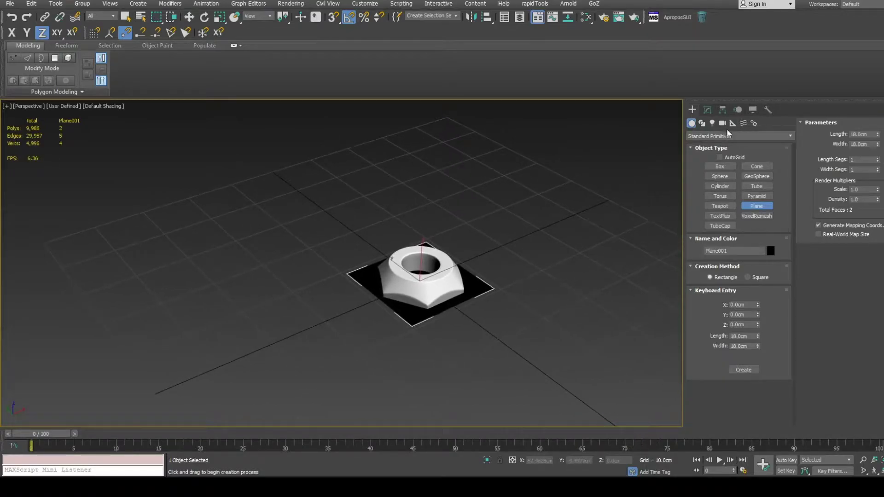
Step: Add an Unwrap UVW modifier to the plane, close the UV editor, then delete the modifier
left_click(708, 111)
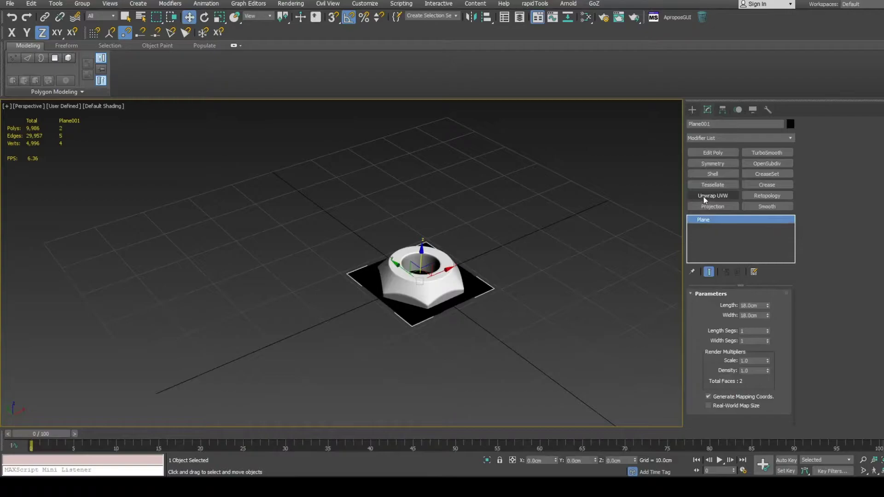
left_click(703, 197)
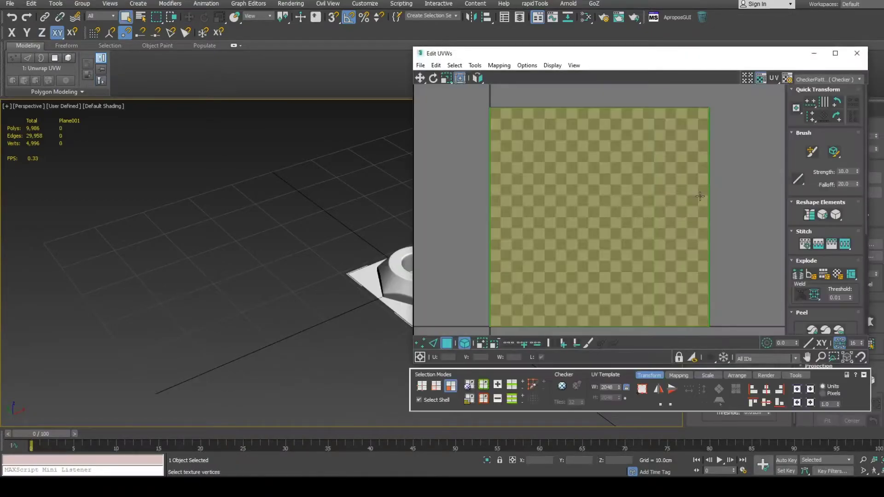
left_click(856, 54)
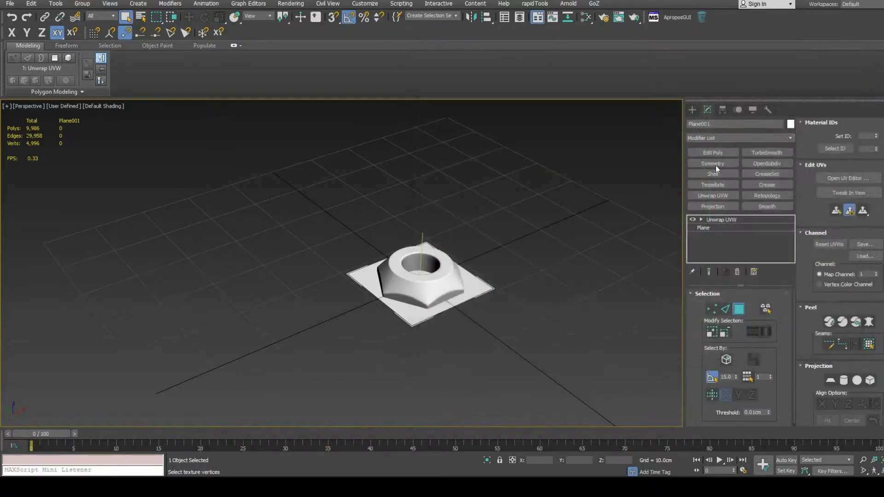
left_click(723, 220)
left_click(738, 272)
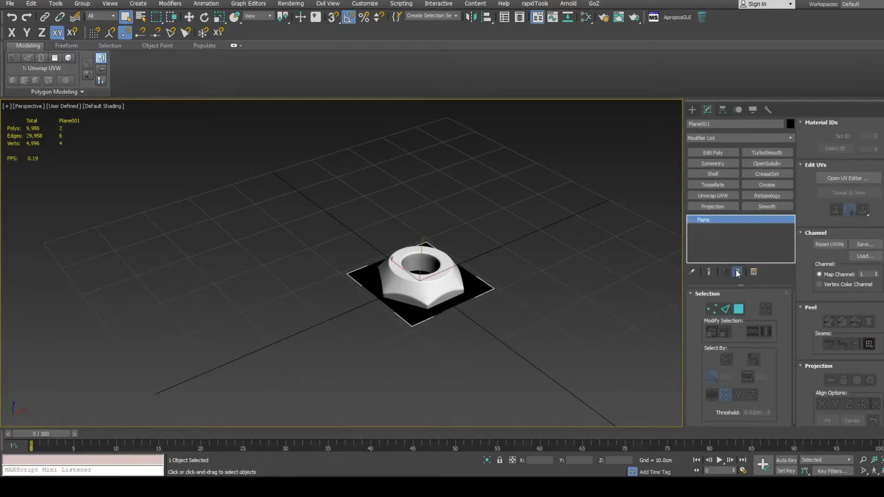
Step: Add a Projection modifier with Matica picked as reference geometry
left_click(706, 210)
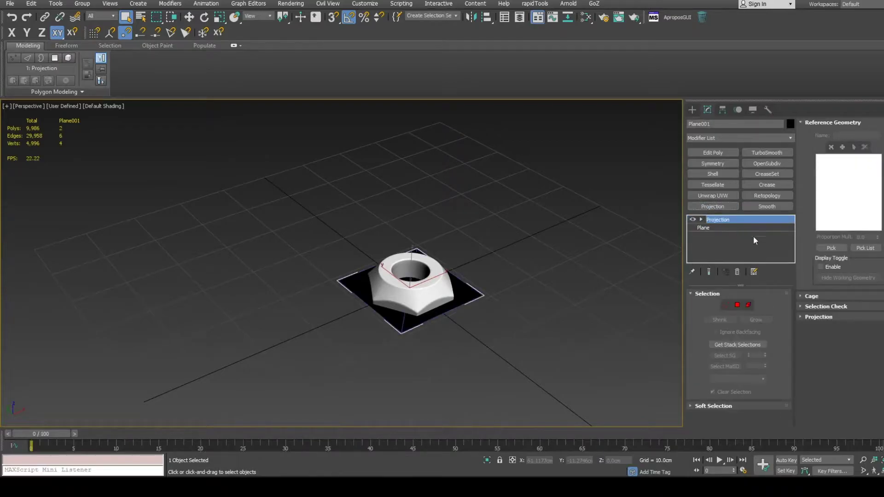
left_click(826, 247)
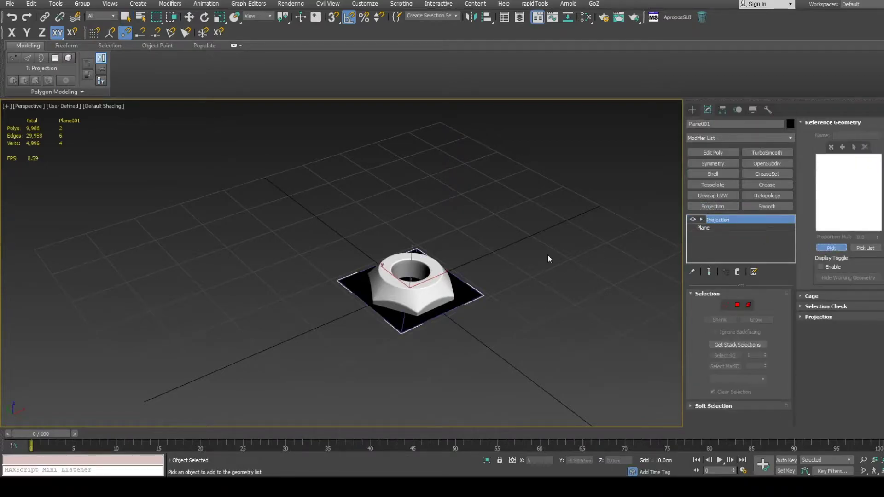
left_click(440, 289)
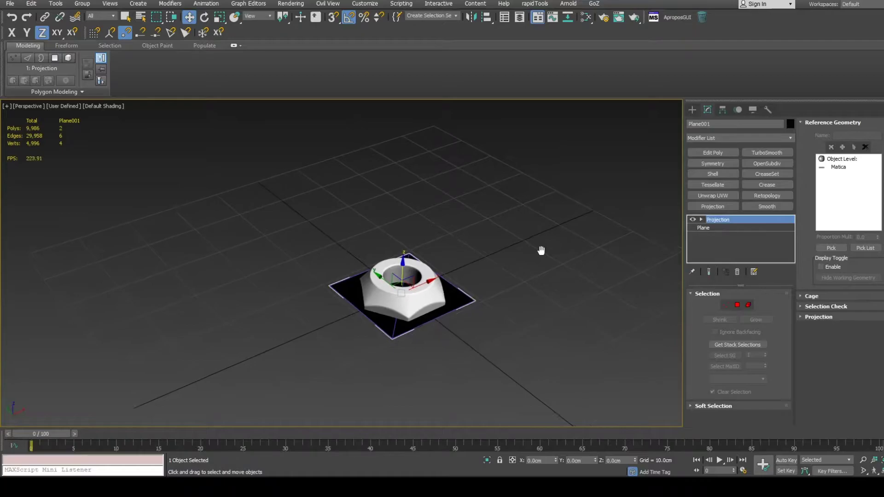
Step: In Front view, raise all projection cage vertices about 3.9 cm to the nut's top
left_click(725, 304)
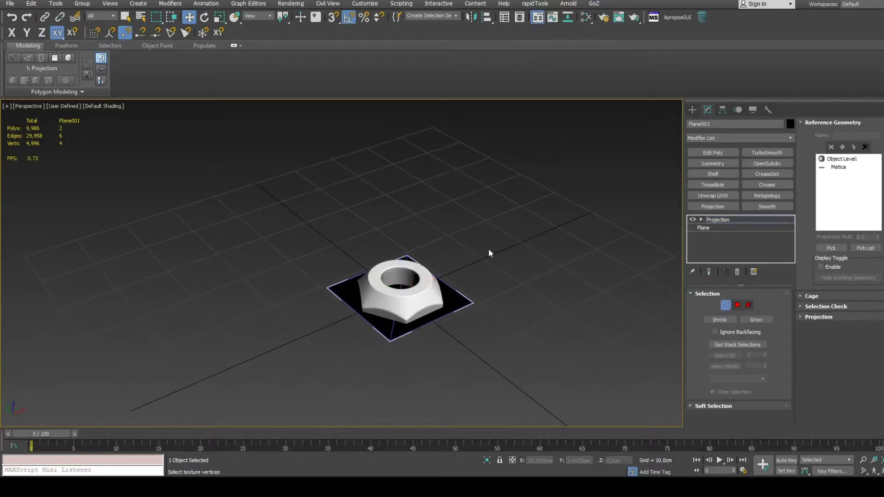
middle_click_drag(488, 249, 481, 244)
key("f")
key("F3")
key("z")
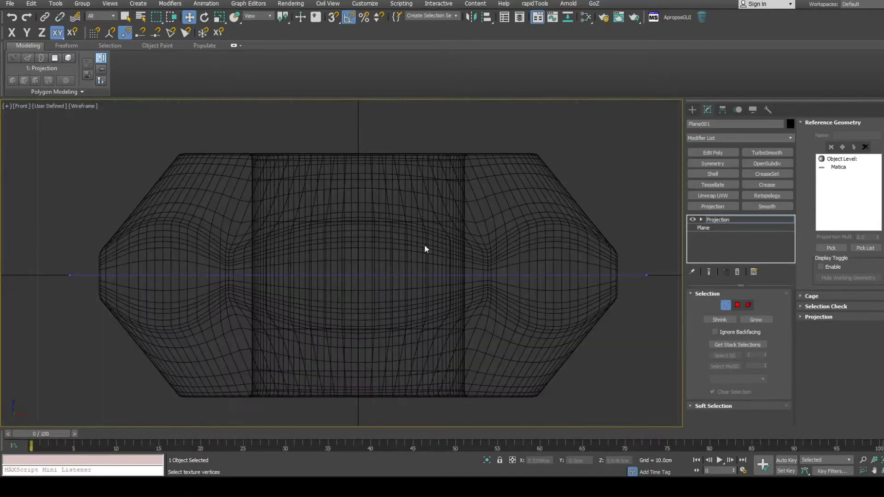
key("ctrl+a")
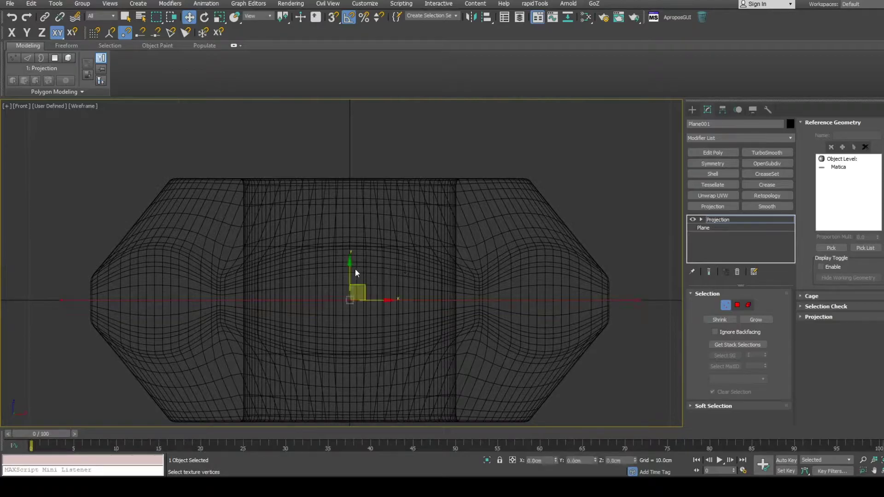
left_click_drag(355, 272, 353, 144)
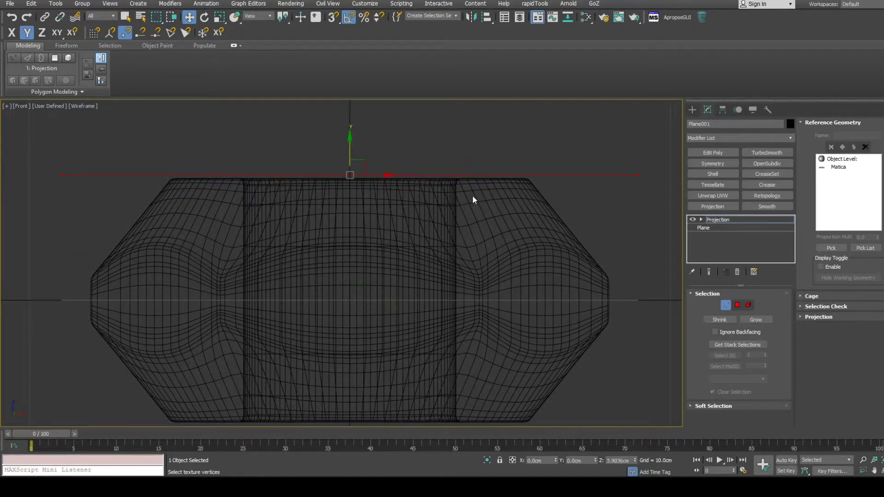
key("p")
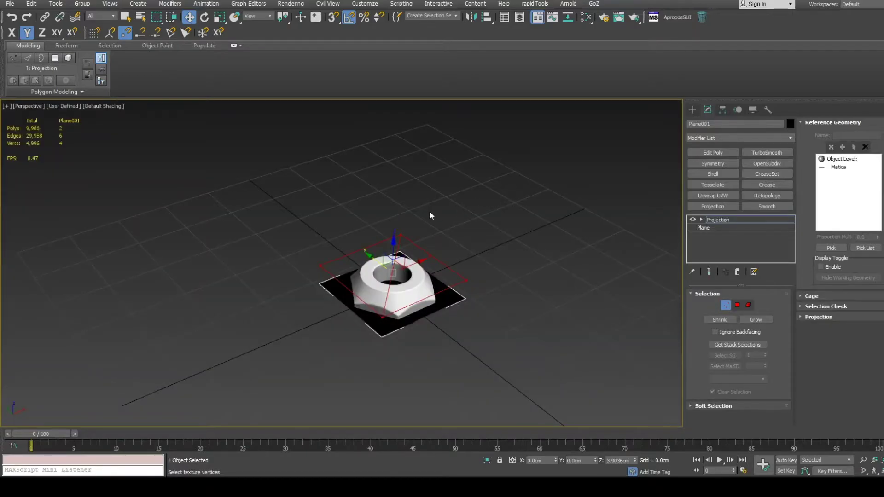
left_click(721, 219)
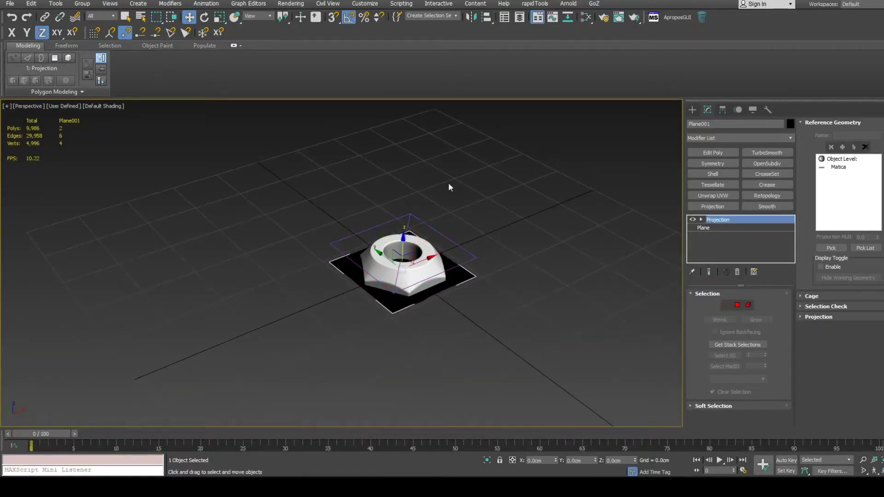
Step: Open Render To Texture and enable Projection Mapping for Plane001
left_click(291, 4)
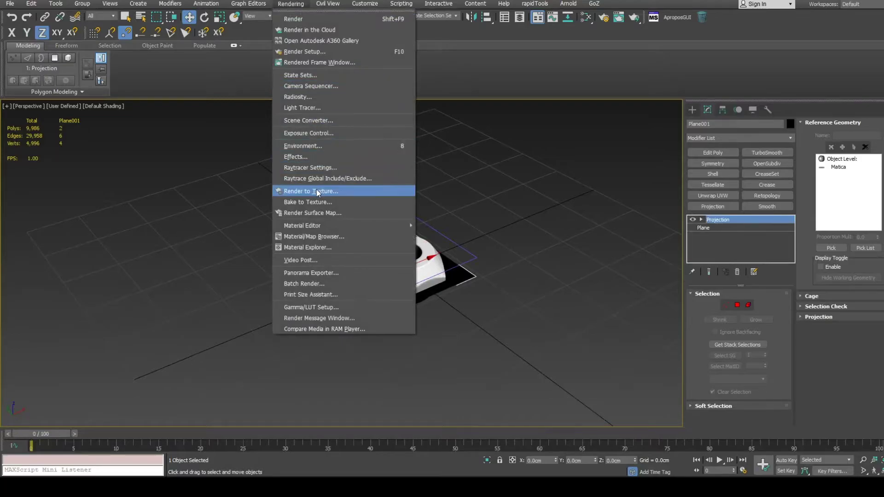
left_click(316, 189)
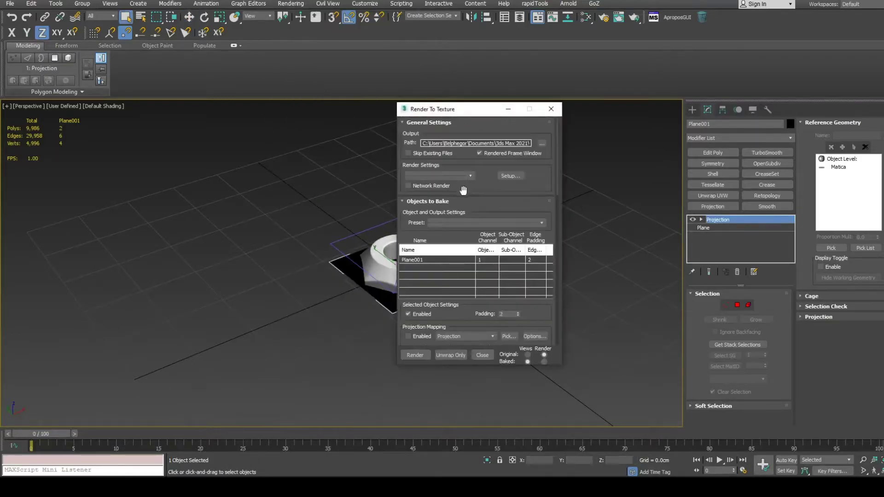
scroll(461, 239, "down", 3)
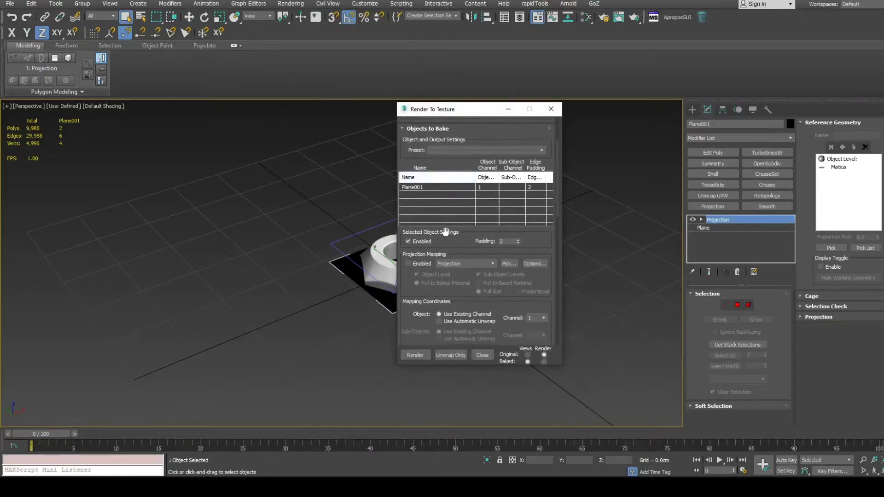
left_click(419, 265)
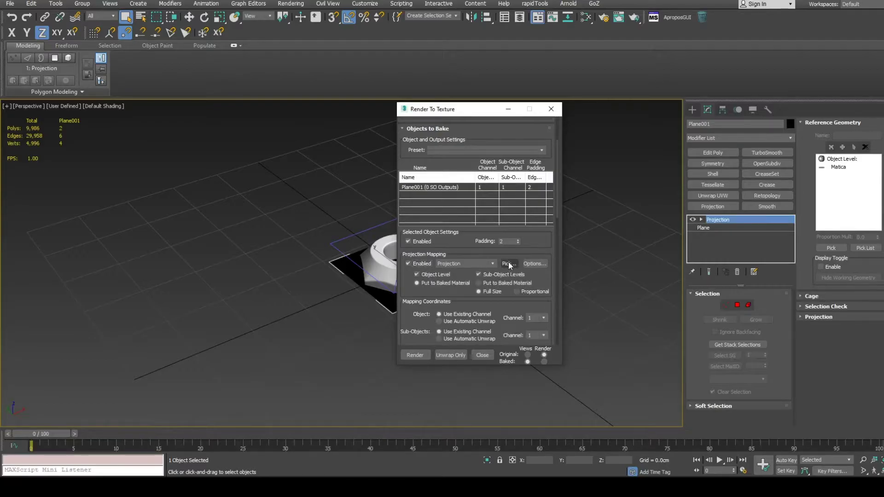
Step: Set the projection's ray miss colour to black in Projection Options
left_click(532, 264)
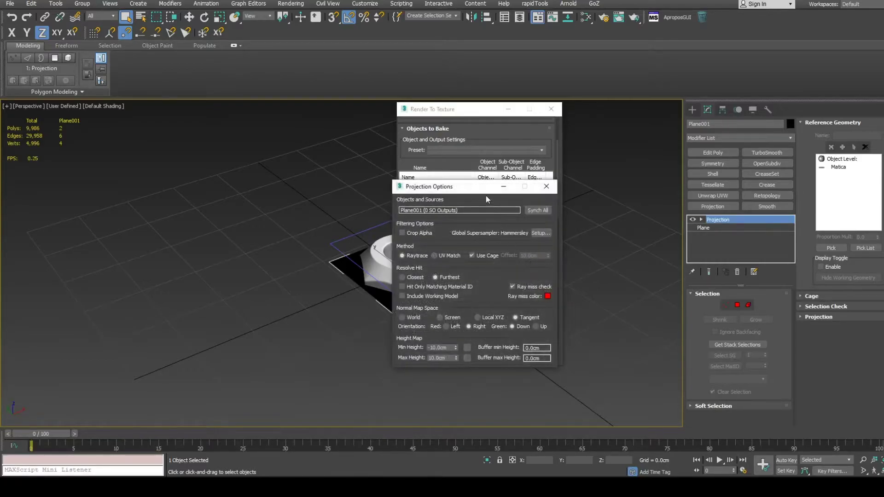
left_click_drag(479, 183, 493, 173)
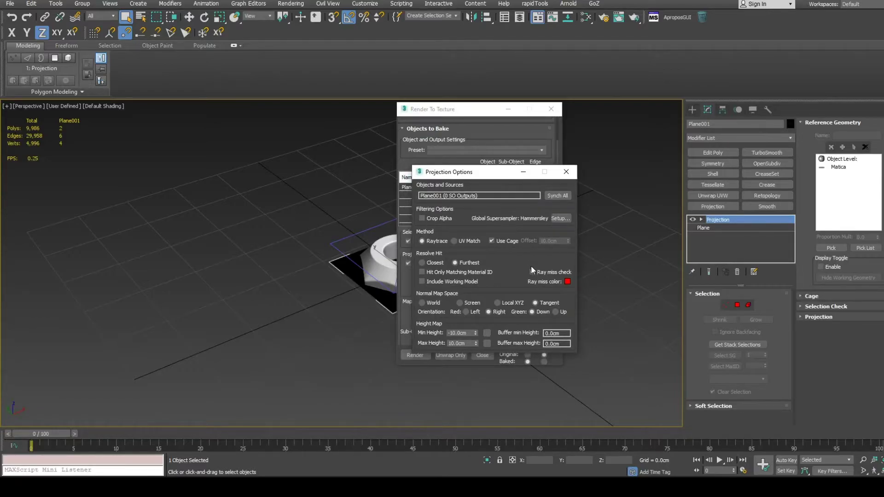
left_click(567, 282)
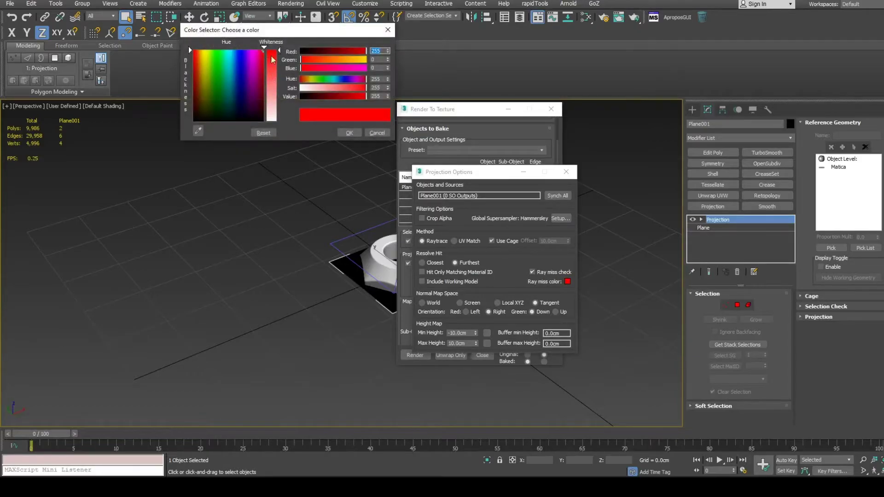
left_click_drag(273, 59, 272, 124)
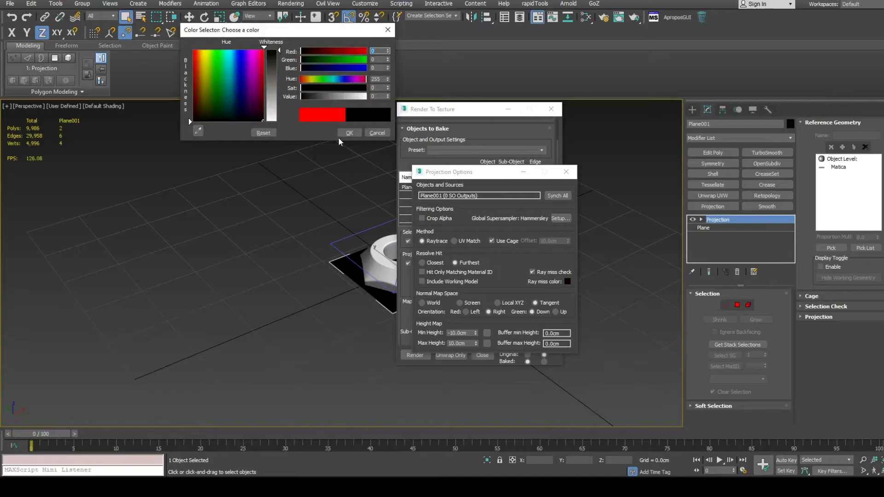
left_click(350, 133)
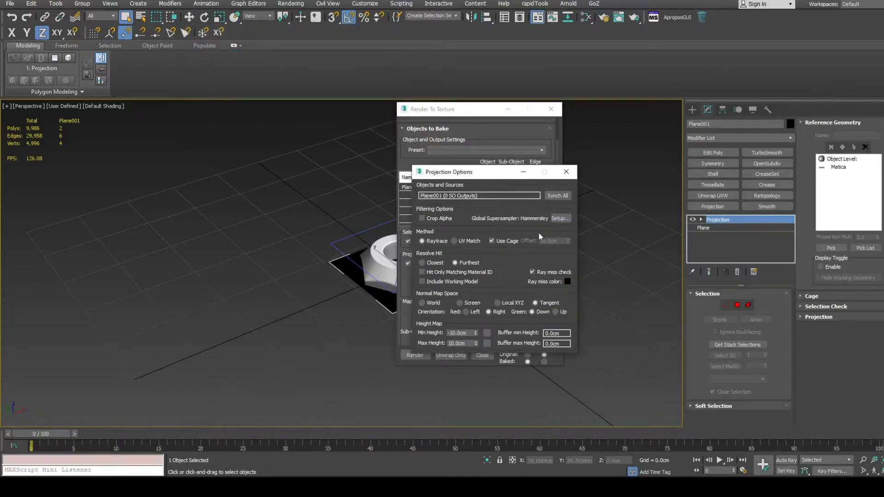
left_click(565, 175)
left_click_drag(539, 280, 531, 191)
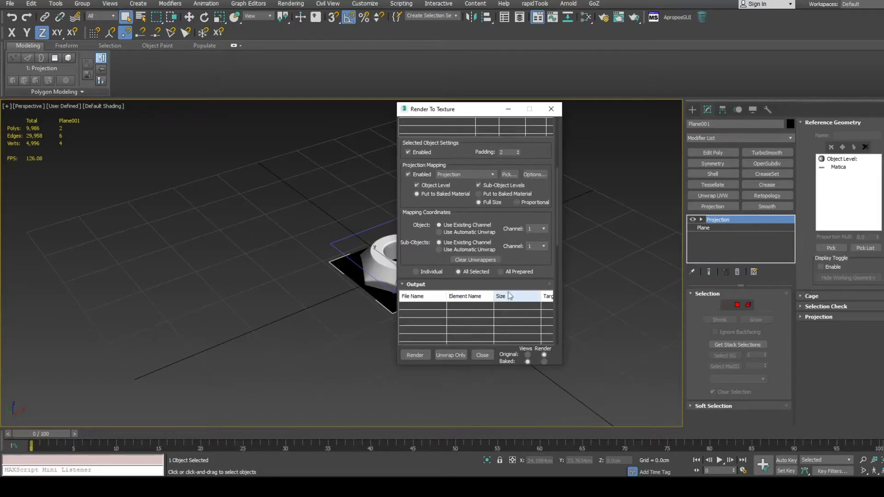
left_click_drag(536, 271, 536, 222)
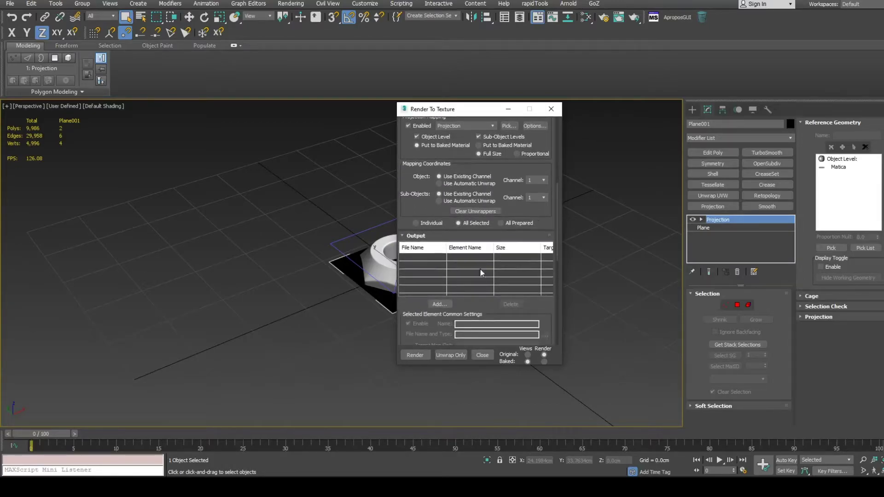
Step: Add HeightMap and AlphaMap output elements at 256x256, then select the HeightMap row
left_click(439, 304)
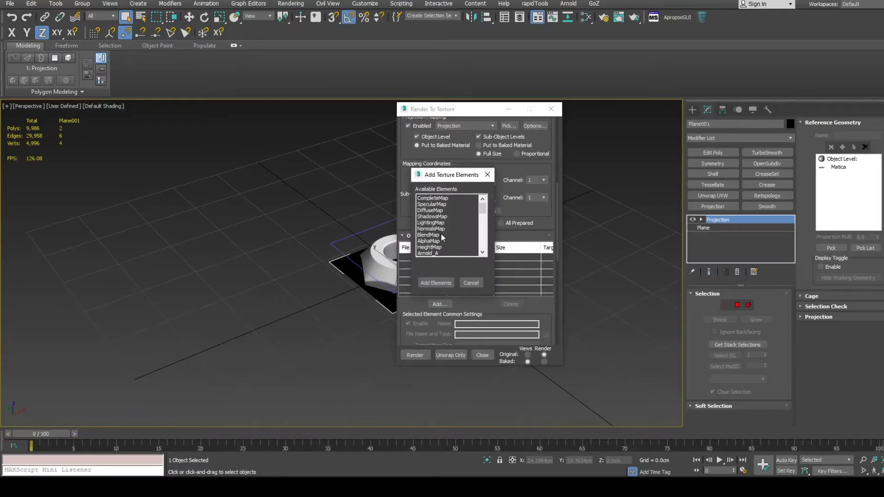
left_click(438, 248)
left_click(436, 282)
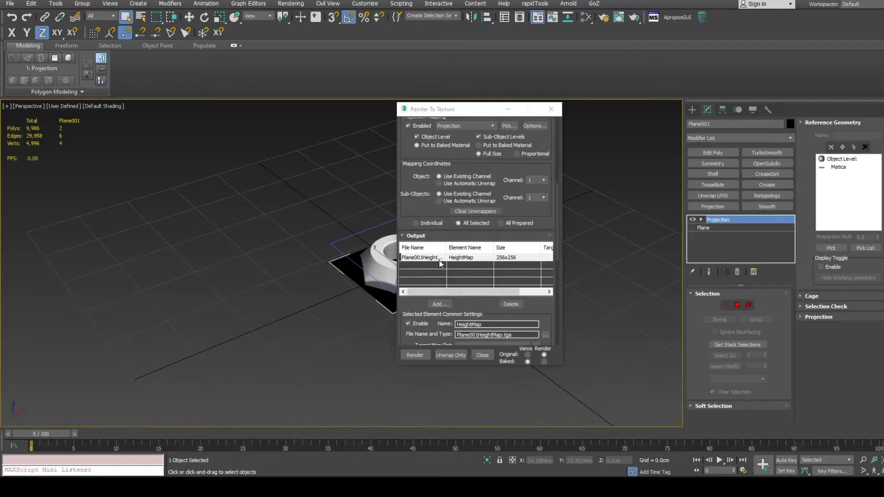
left_click(439, 303)
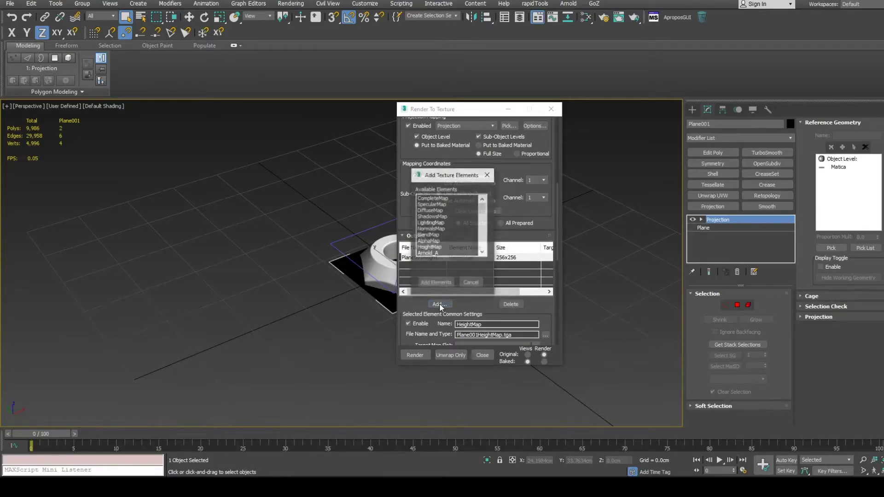
left_click(428, 241)
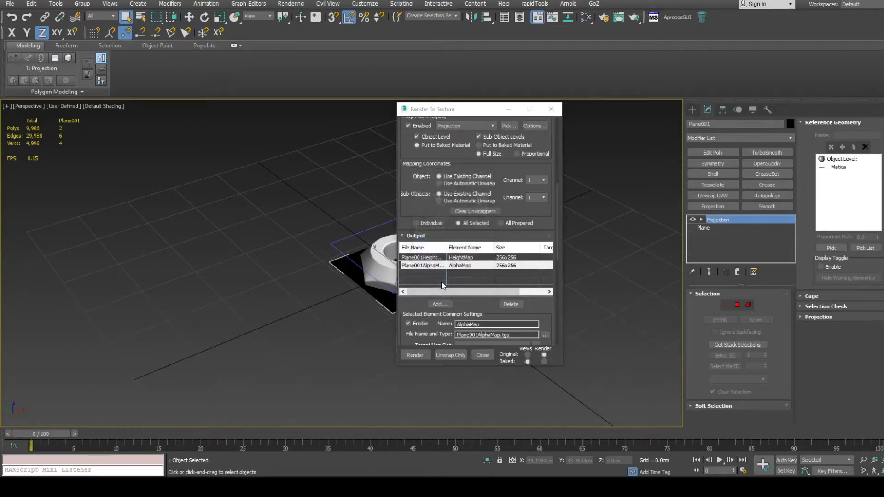
left_click(441, 281)
left_click(454, 258)
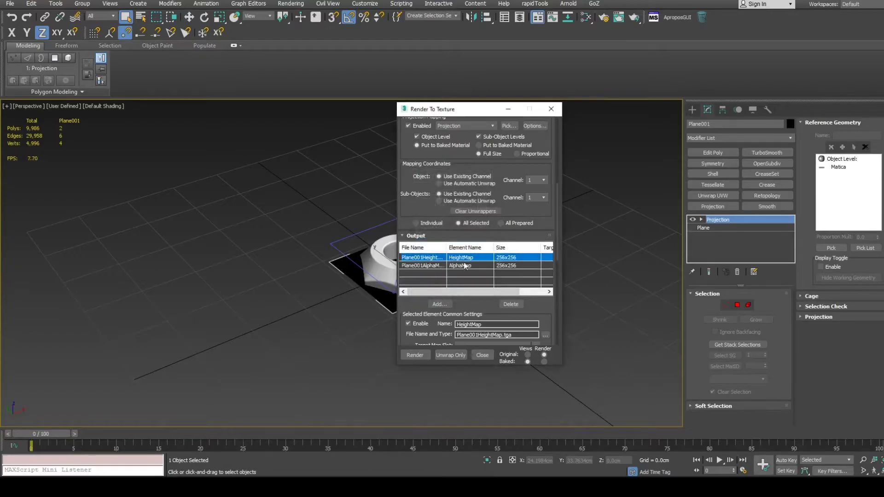
left_click_drag(543, 305, 543, 229)
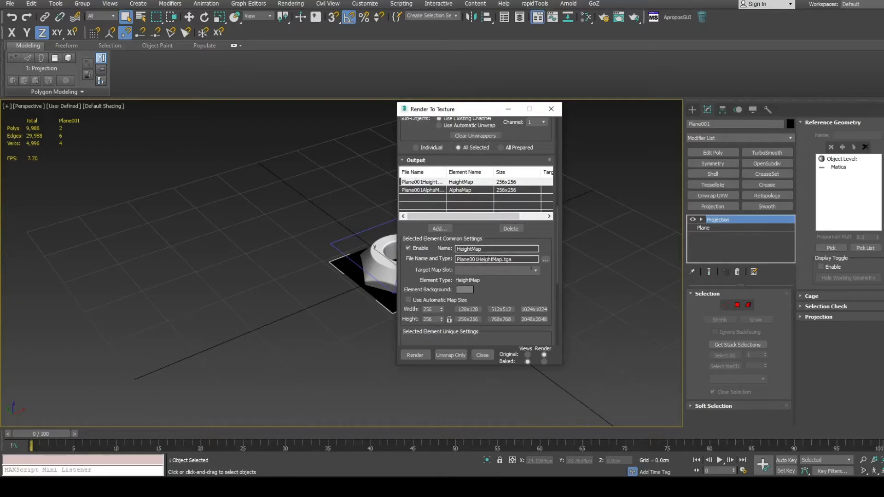
Step: Switch the HeightMap output to Plane001HeightMap.png as a 16-bit grayscale PNG instead of Targa
left_click(545, 259)
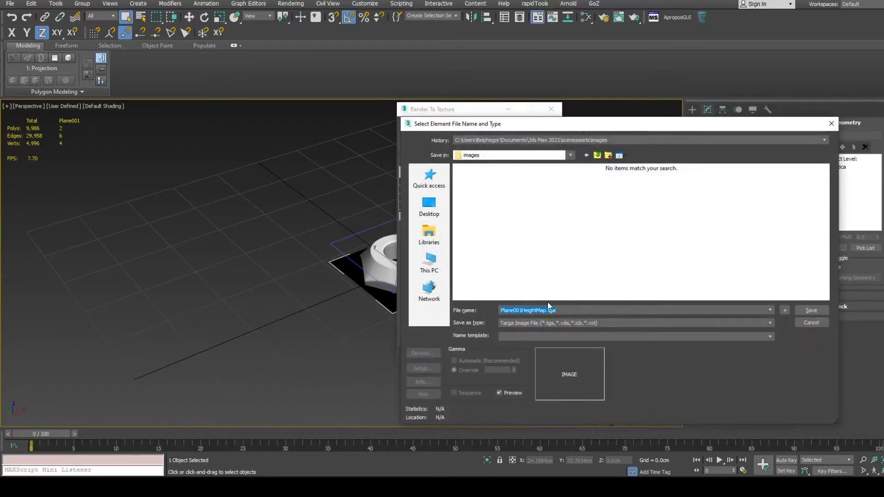
left_click(536, 321)
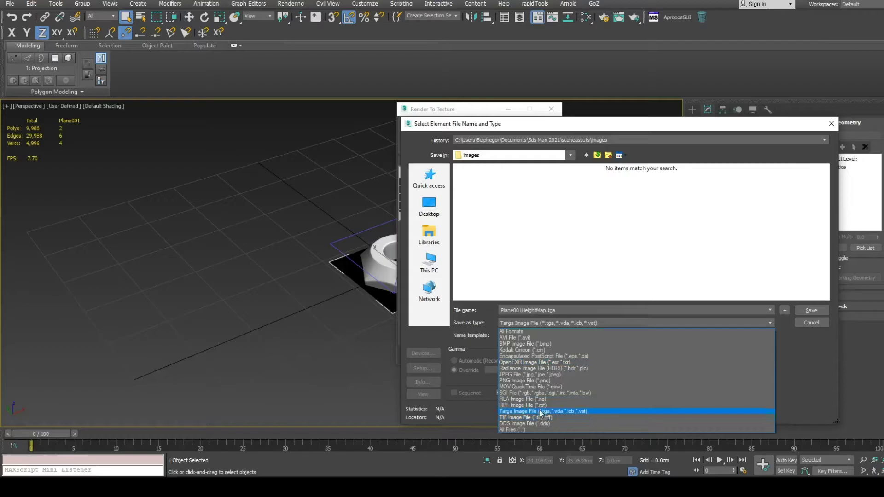
left_click(539, 383)
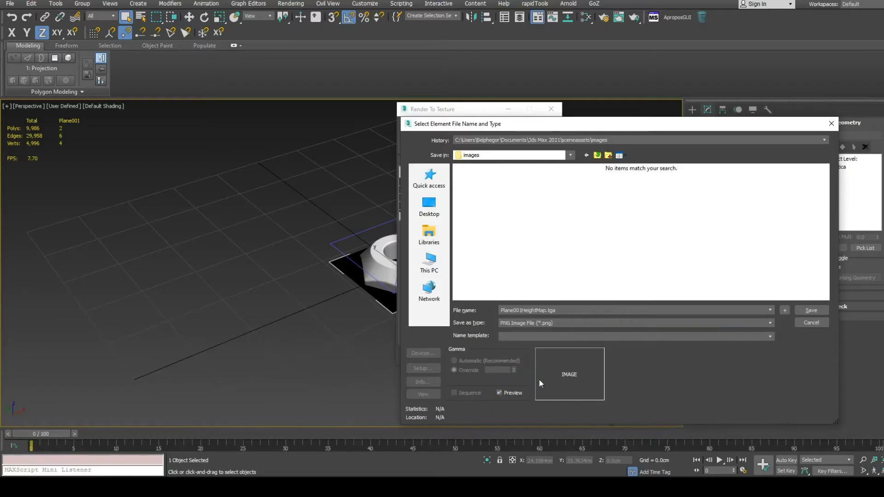
double_click(560, 313)
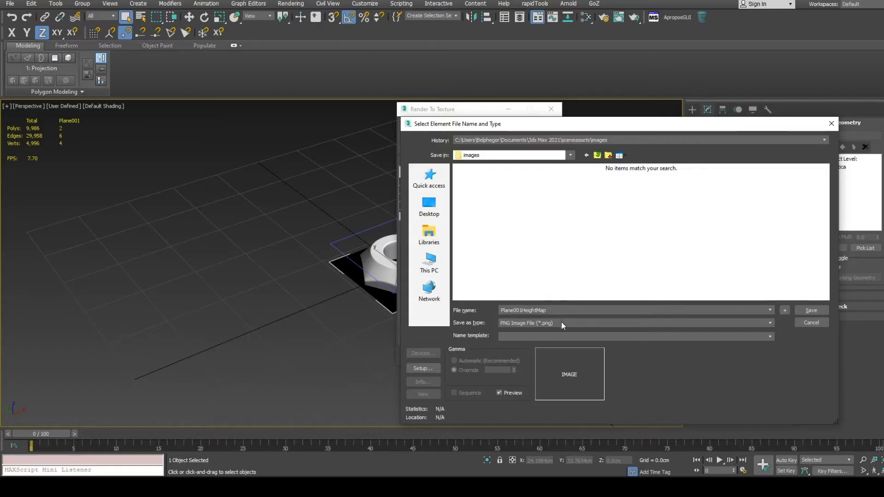
left_click(562, 322)
left_click(561, 322)
double_click(548, 311)
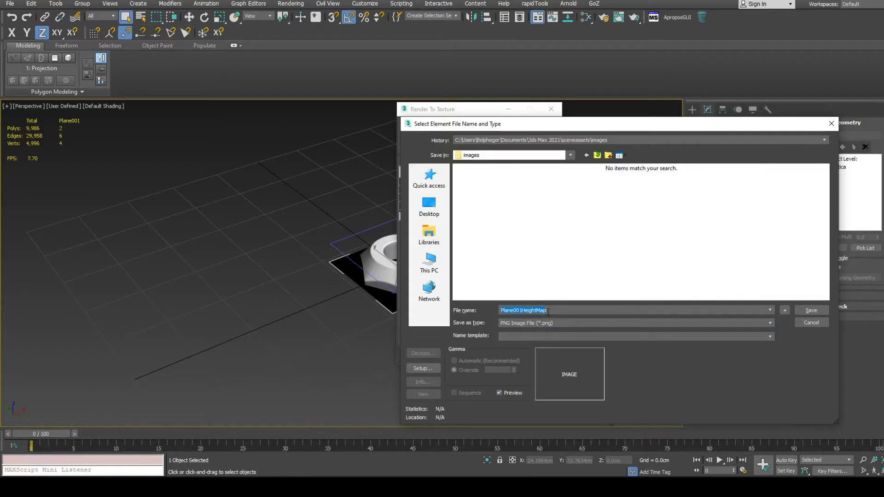
left_click(423, 368)
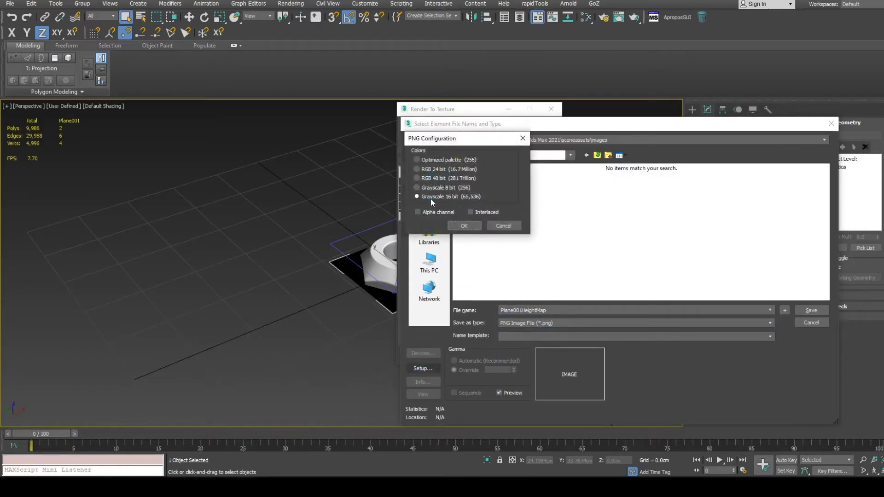
left_click(463, 226)
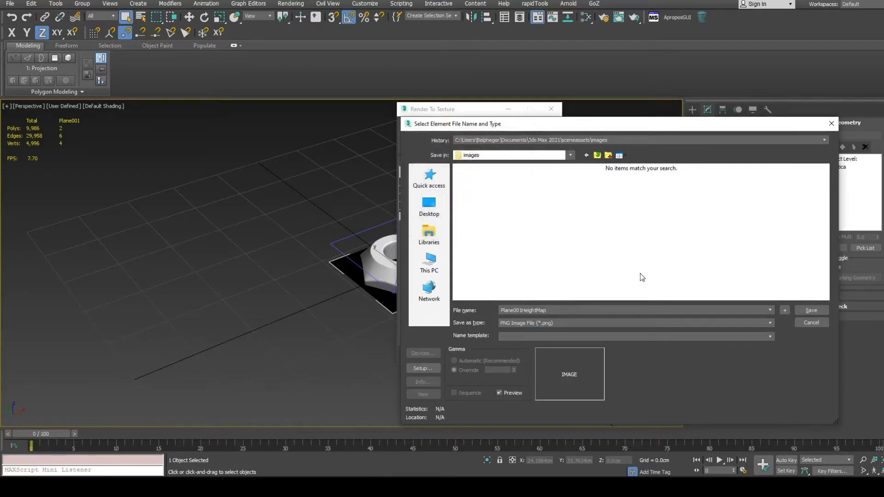
left_click(811, 310)
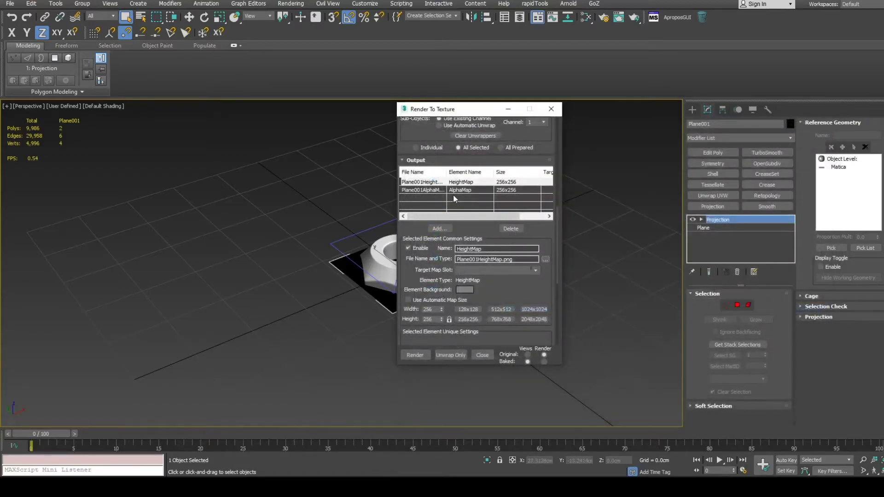
Step: Give the AlphaMap element a black background and a 512x512 output size
left_click(458, 191)
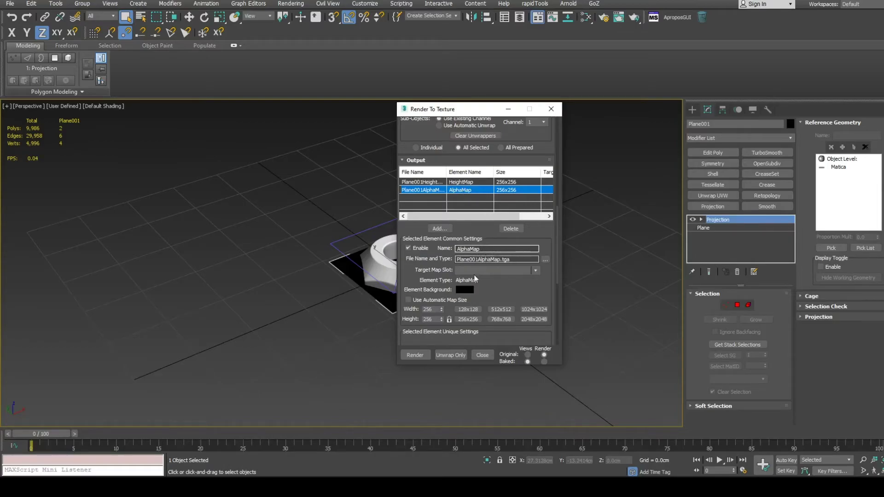
left_click(465, 290)
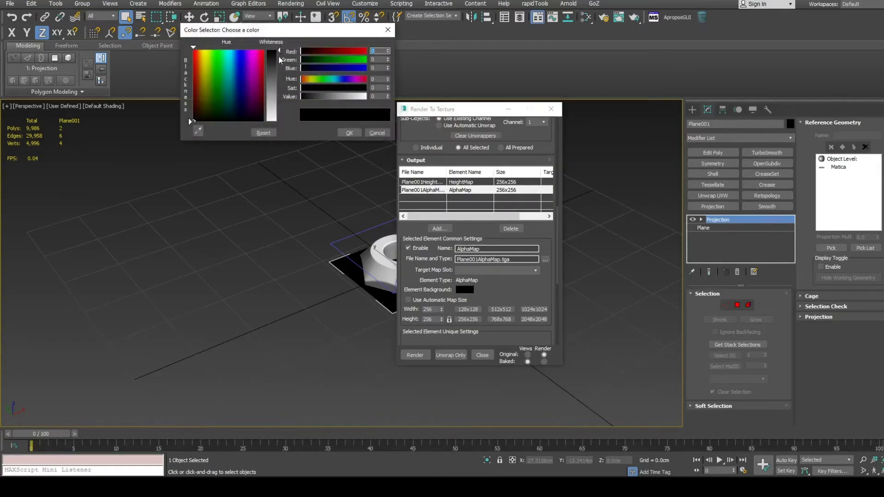
left_click(349, 132)
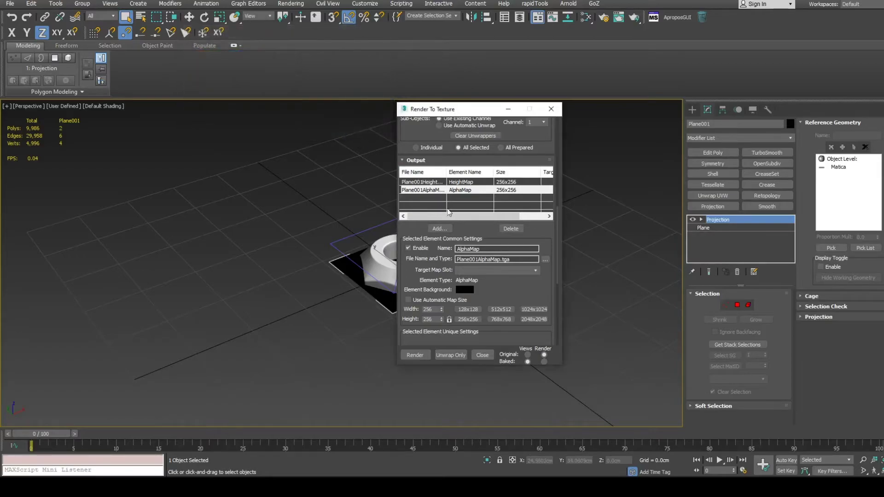
left_click(500, 310)
Step: Set the HeightMap element to 512x512 as well and enable Render to Files Only
left_click(454, 182)
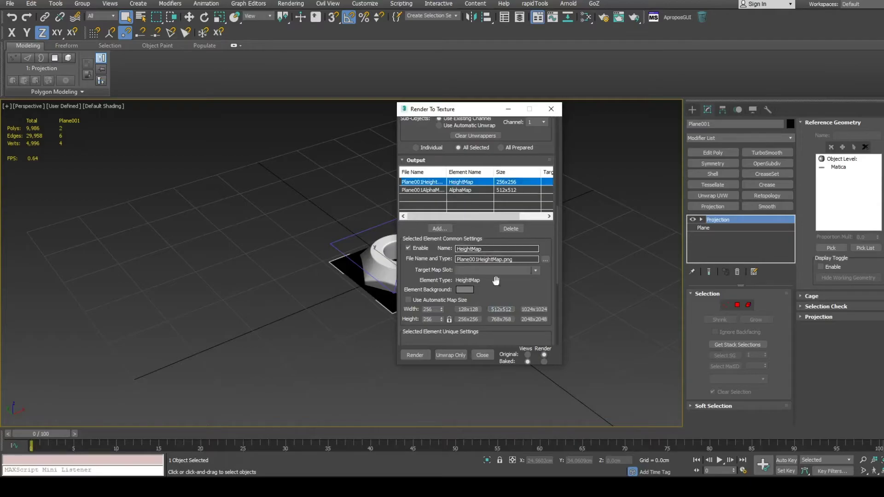
left_click(501, 309)
scroll(537, 281, "down", 1)
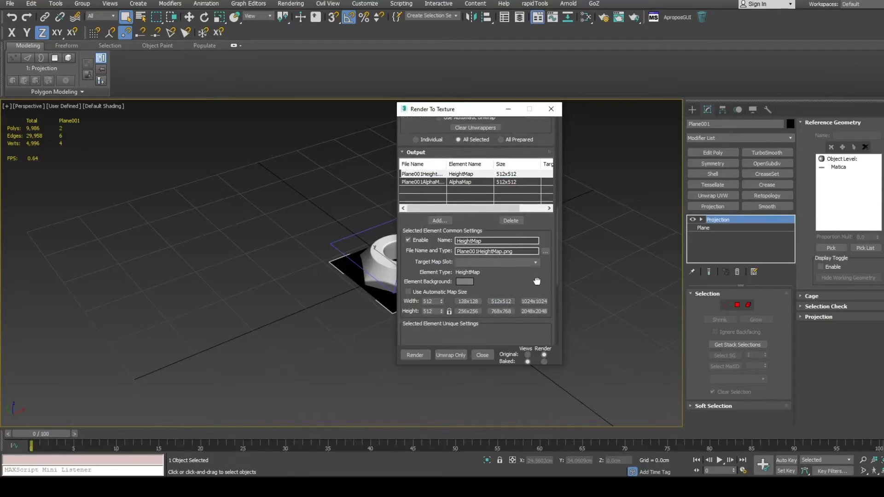
scroll(537, 281, "up", 1)
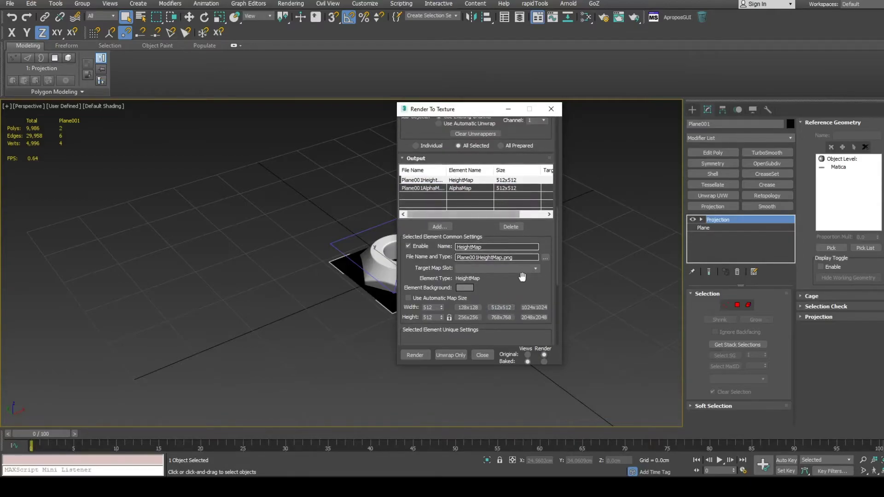
left_click_drag(522, 282, 514, 177)
left_click_drag(511, 258, 505, 179)
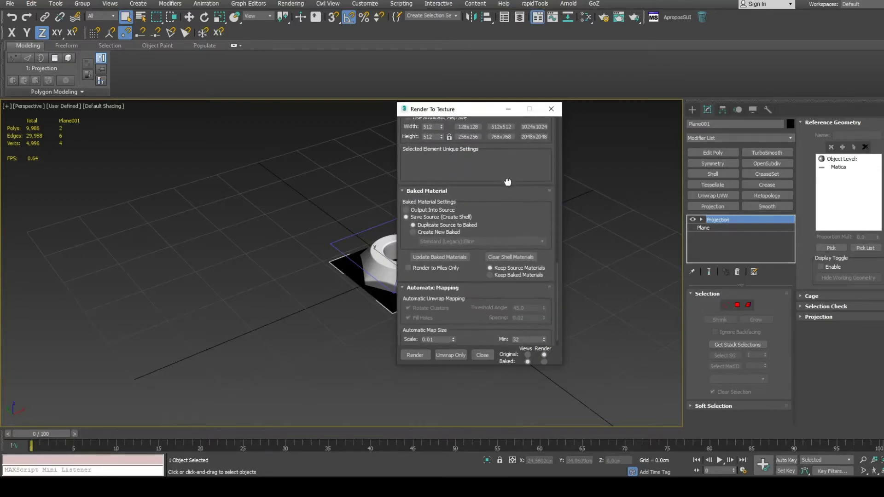
Step: Render the height and alpha map bake to files, then close the rendered frame window
left_click(418, 351)
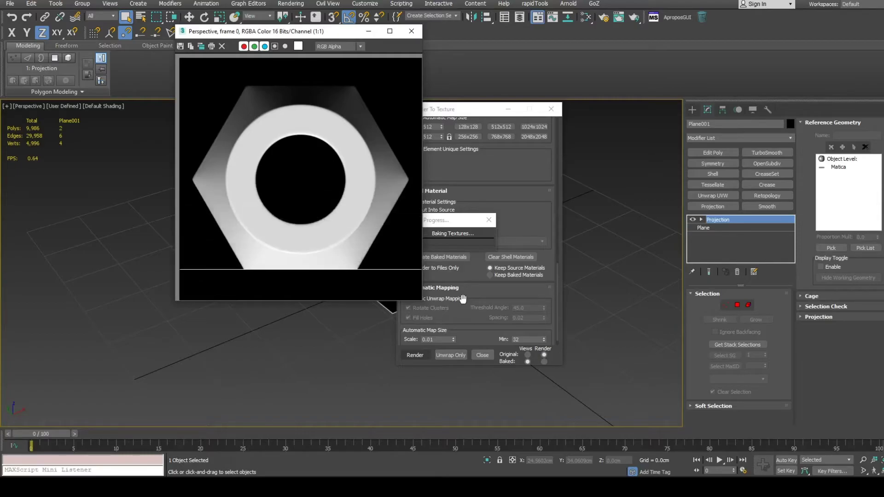
left_click(412, 33)
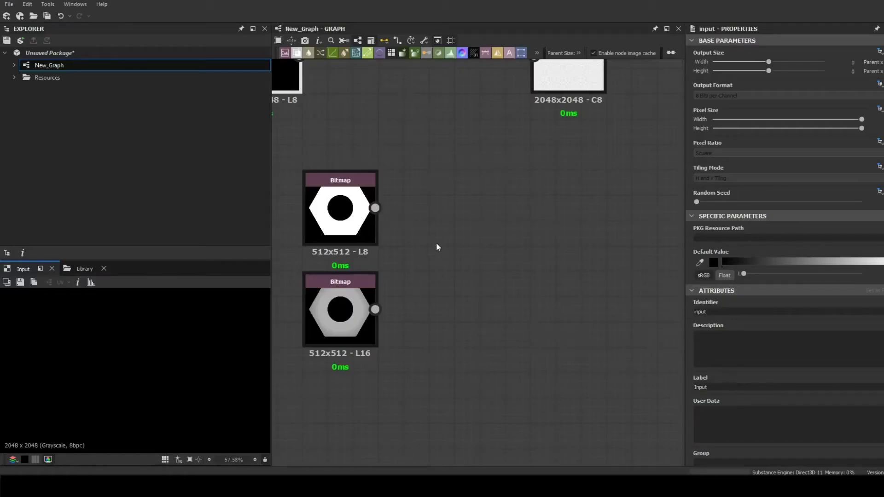
Step: Inspect both Bitmap nodes, then show the hexagon alpha map in the 2D view with pixel info
left_click(348, 215)
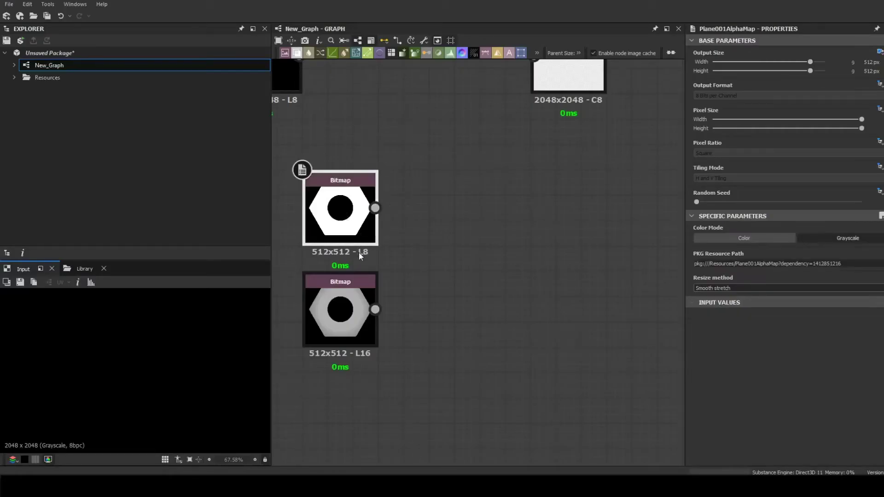
left_click(351, 283)
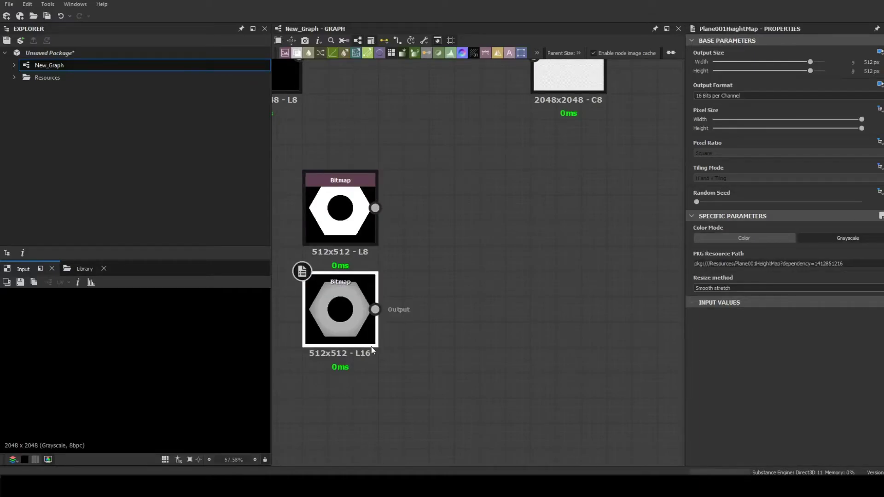
double_click(340, 219)
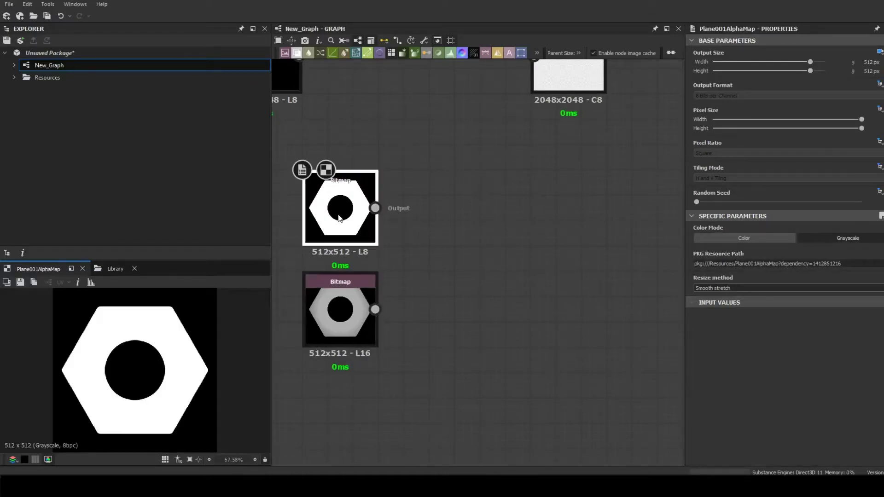
left_click(78, 282)
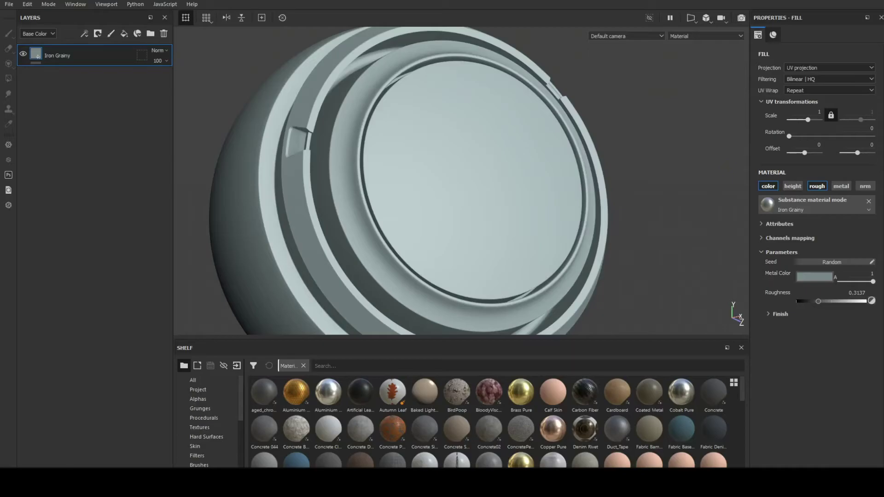
Step: Import both baked maps into the current session, AlphaMap as alpha and HeightMap as texture
left_click_drag(883, 340, 628, 411)
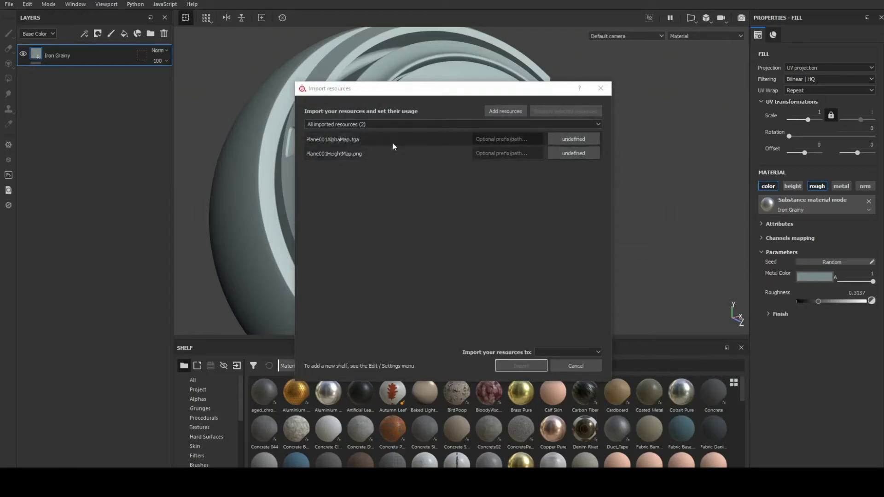
left_click(565, 140)
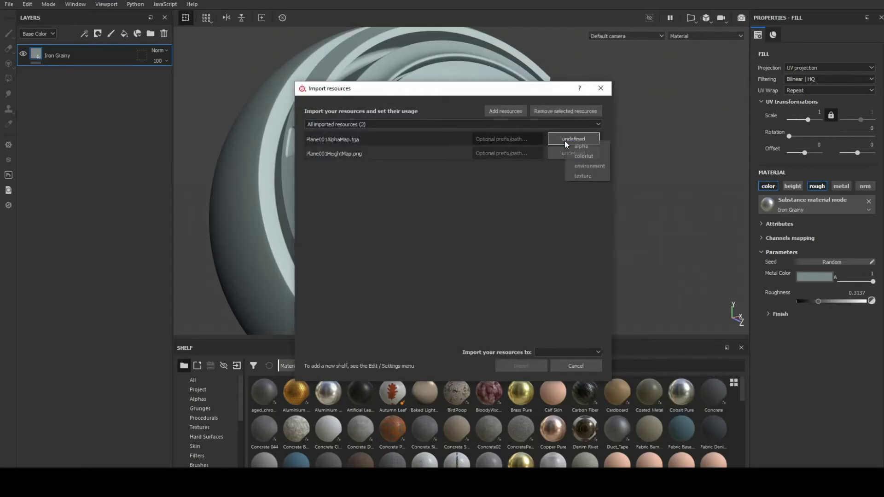
left_click(582, 147)
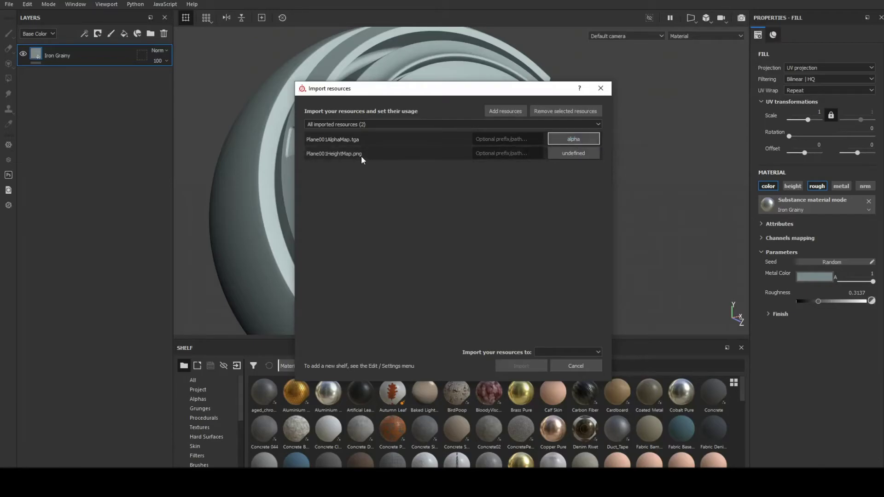
left_click(560, 153)
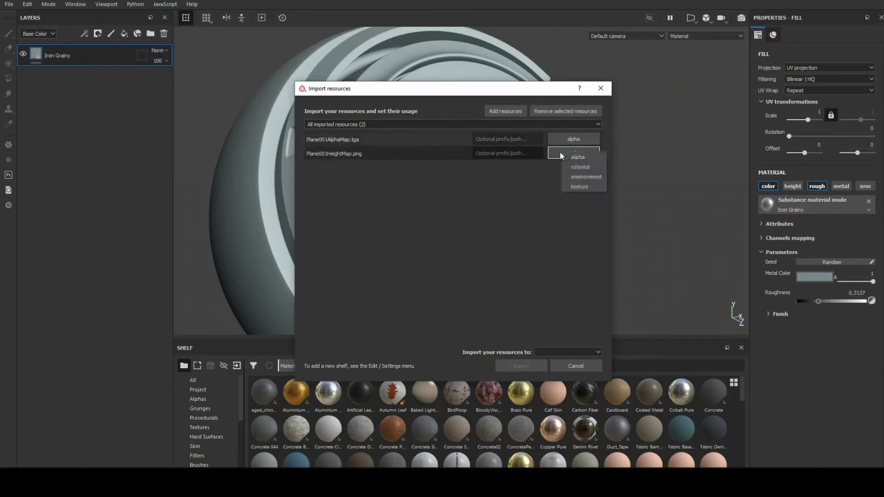
left_click(581, 186)
left_click(565, 351)
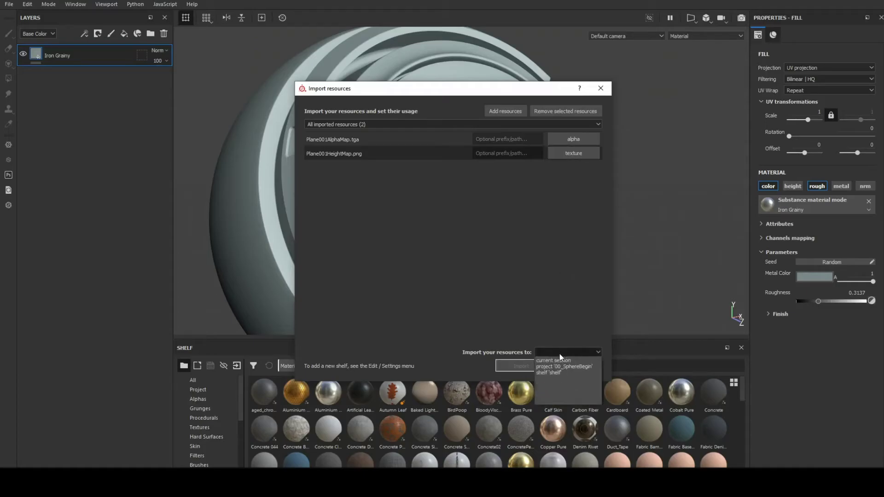
left_click(560, 363)
left_click(517, 366)
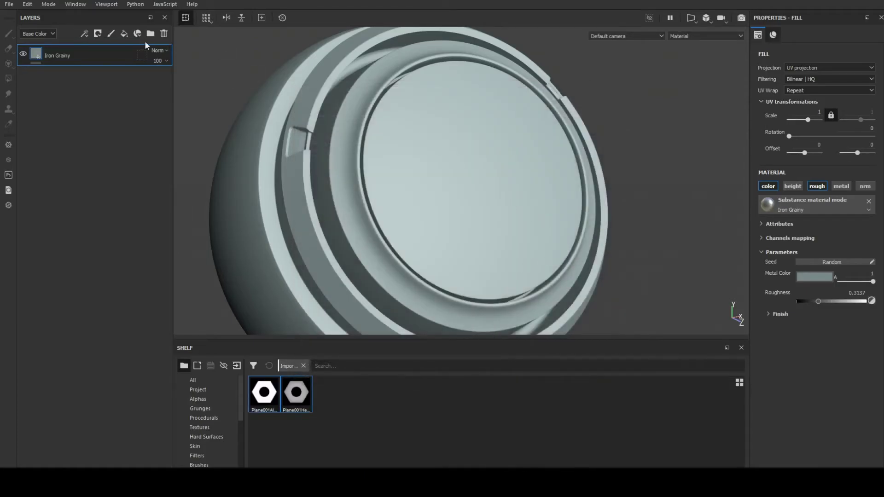
Step: Add a height-only paint layer using Plane001HeightMap for height and Plane001AlphaMap as brush alpha
left_click(114, 36)
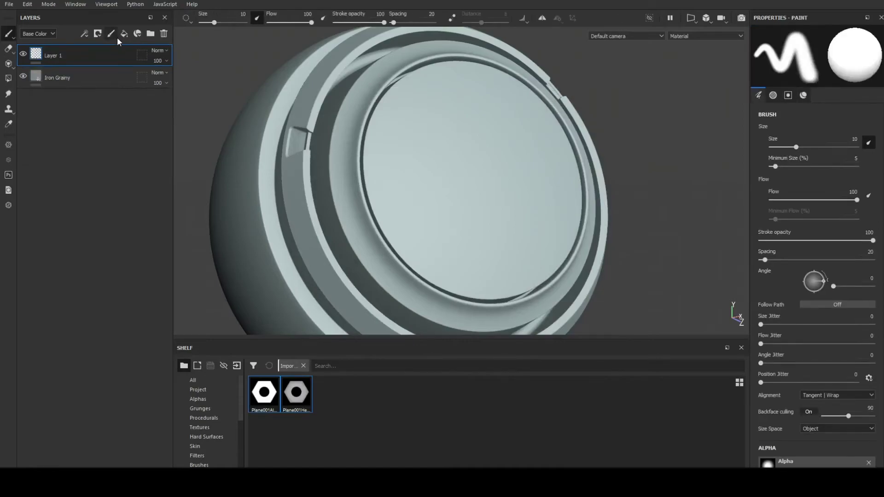
scroll(814, 255, "down", 7)
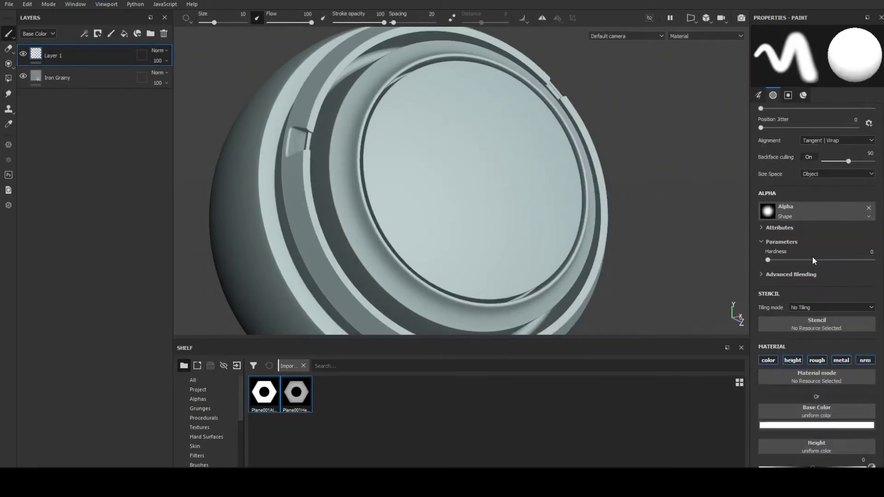
left_click(793, 304)
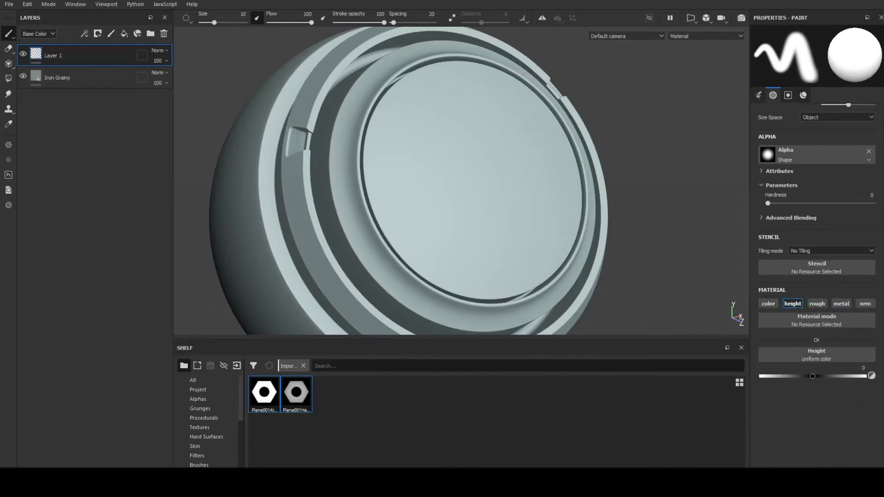
left_click_drag(302, 399, 817, 359)
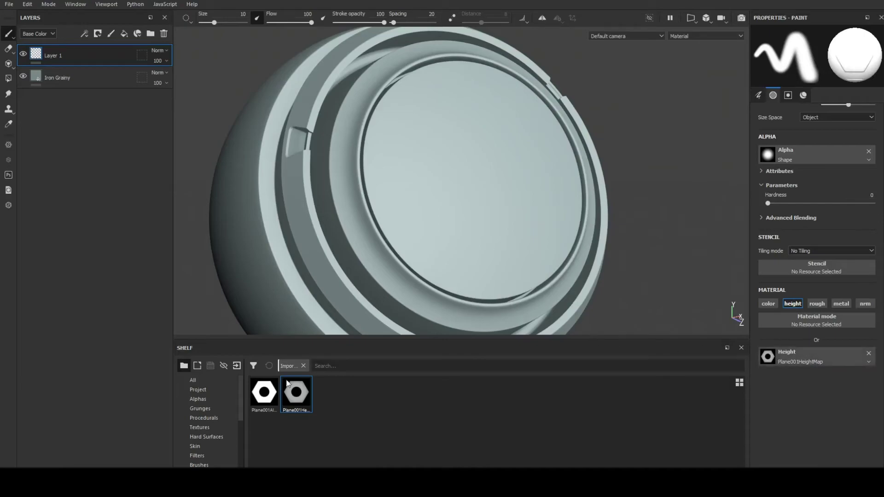
left_click(267, 395)
mouse_move(267, 395)
left_mouse_down()
mouse_move(744, 305)
mouse_move(809, 155)
left_mouse_up()
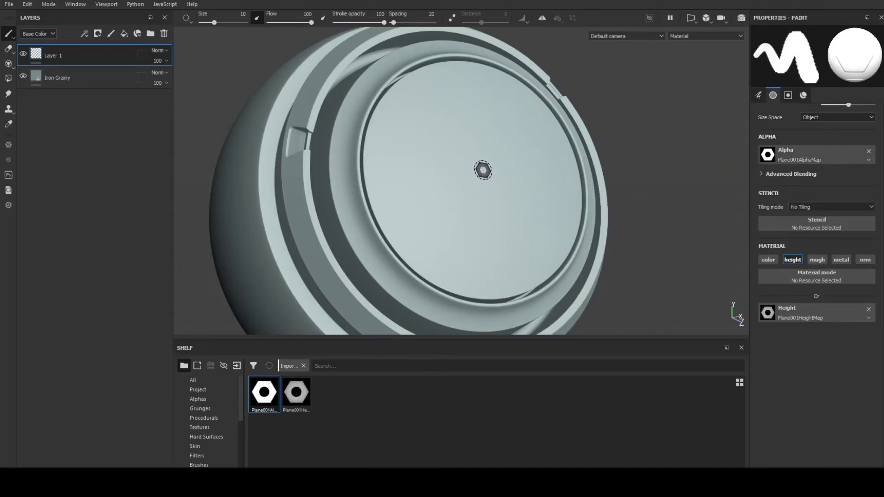
Step: Open the Shader Settings panel for the pbr-metal-rough shader
left_click(855, 55)
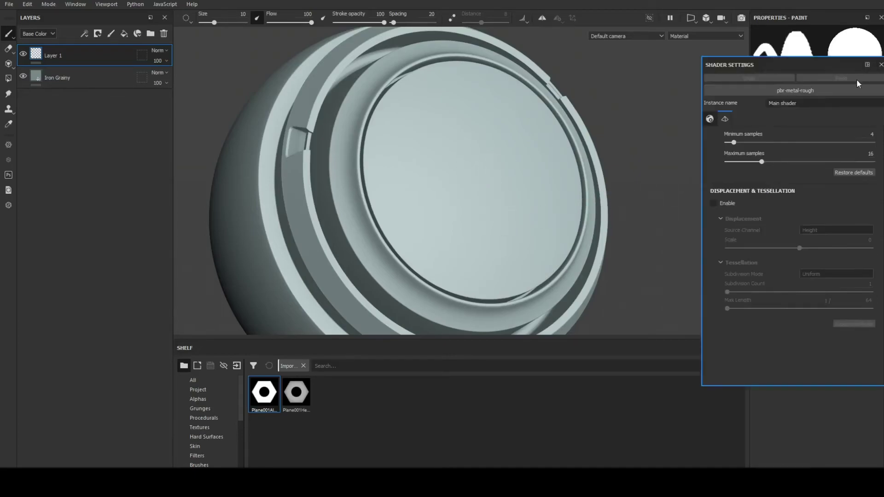